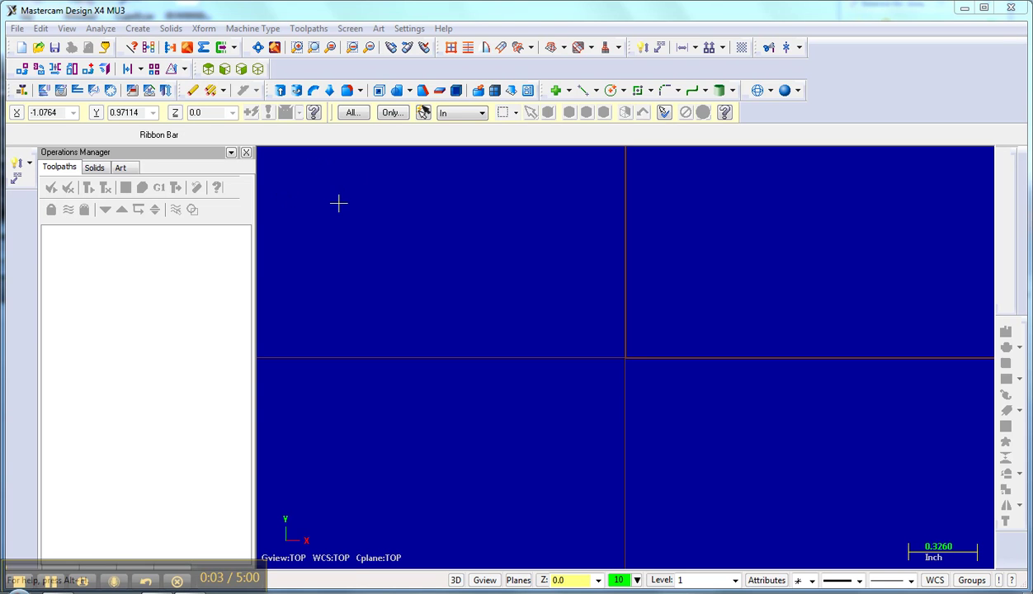
Step: Choose the TECHNO SERVO router machine and open its Stock Setup properties
left_click(253, 29)
mouse_move(265, 97)
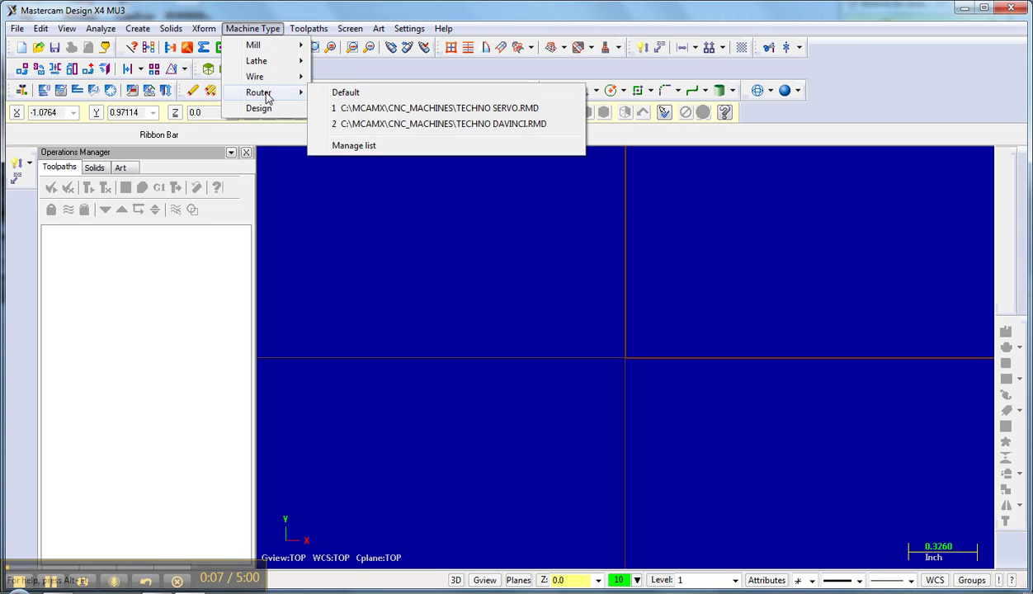
left_click(343, 107)
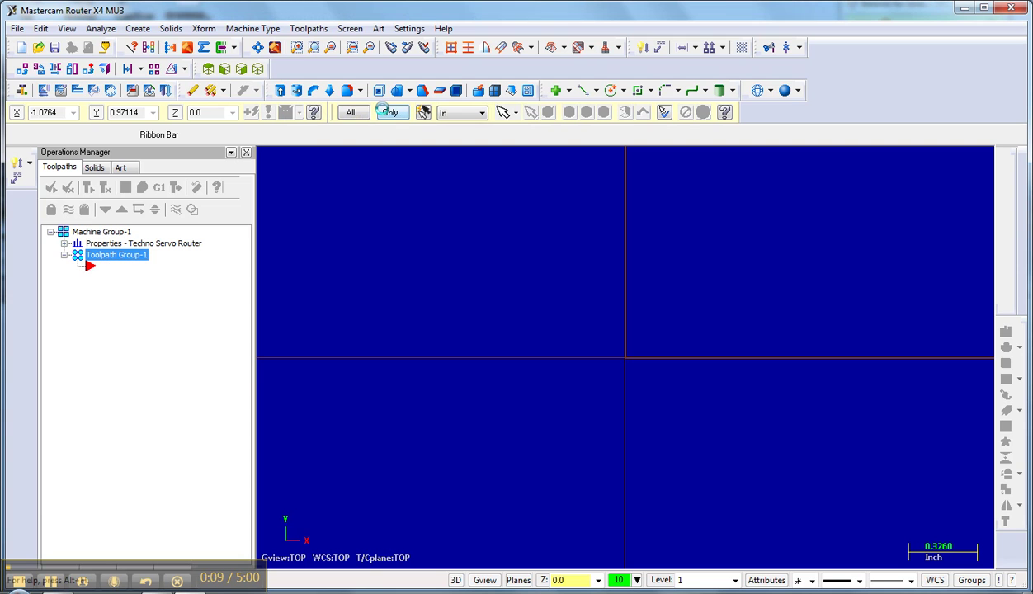
left_click(65, 244)
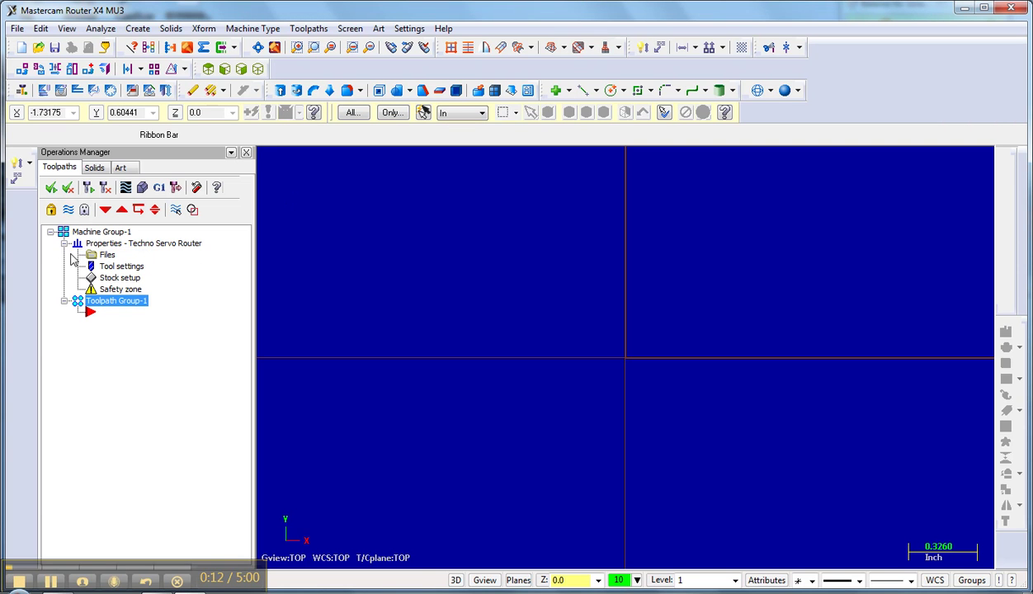
left_click(105, 281)
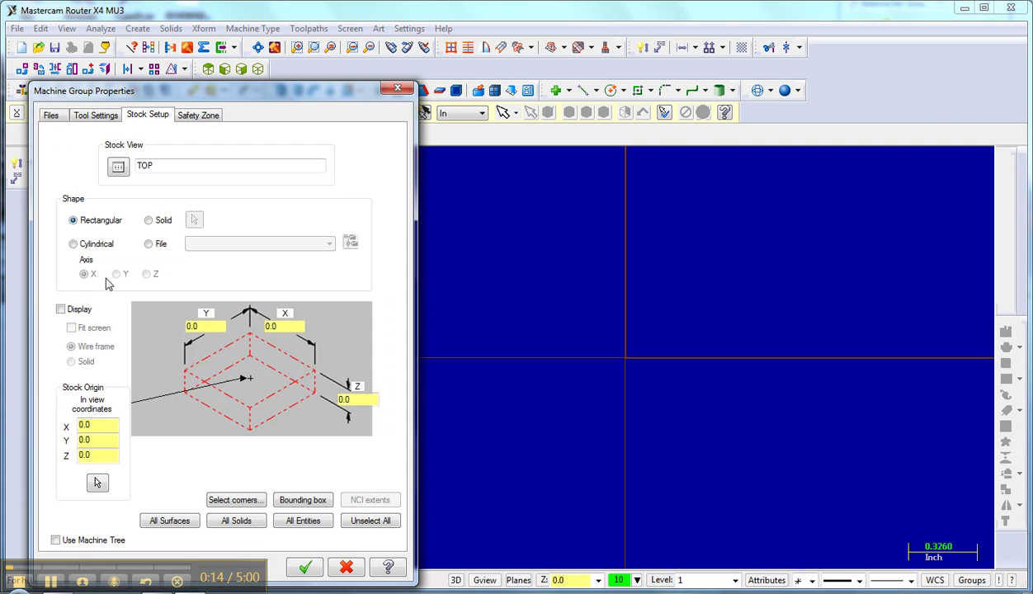
Step: Set the stock to X 12, Y 14, Z .75 with the origin at the left corner
left_click(187, 377)
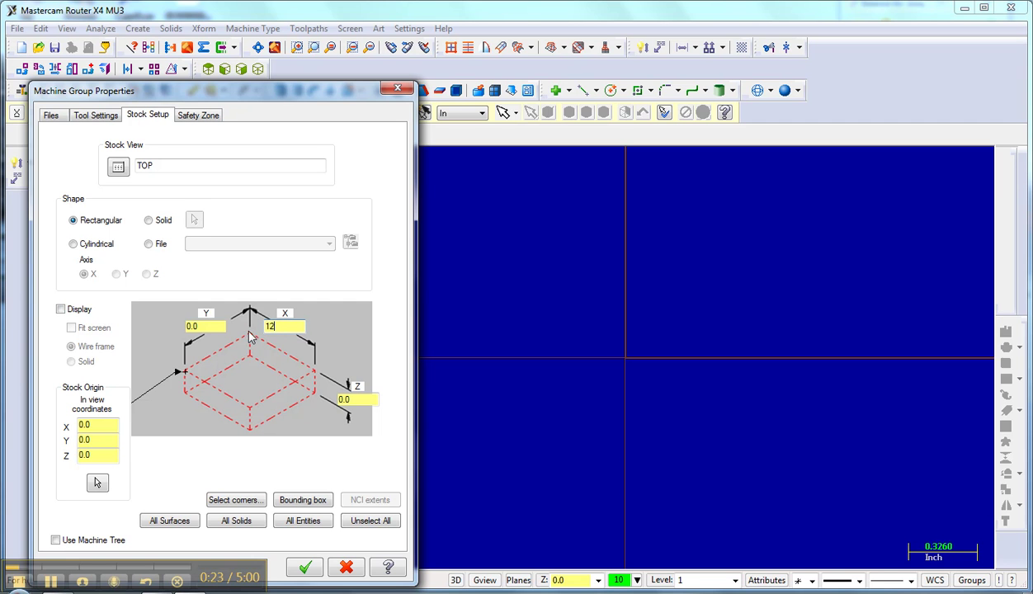
left_click(196, 325)
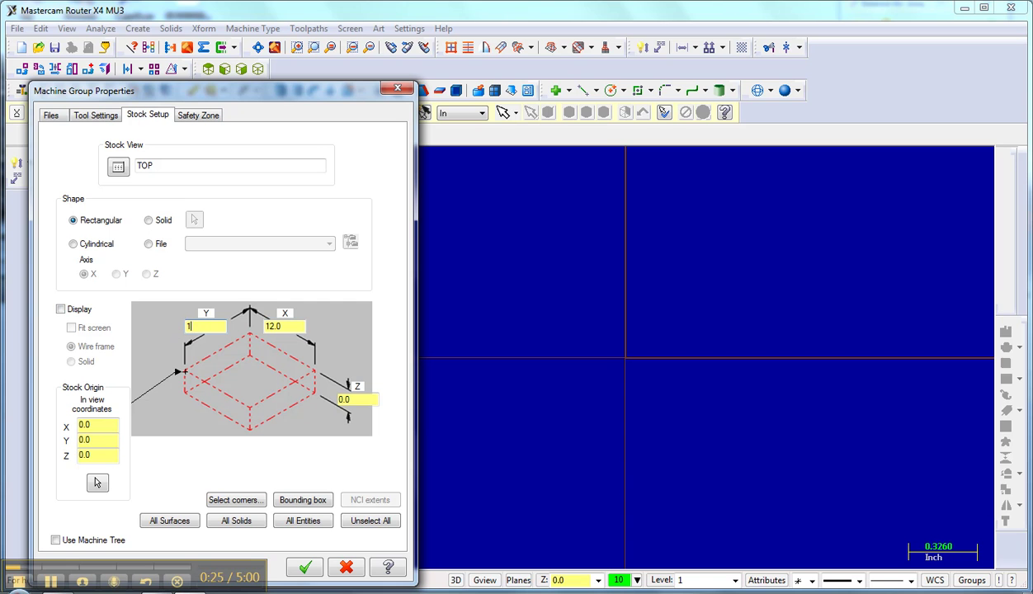
left_click(336, 401)
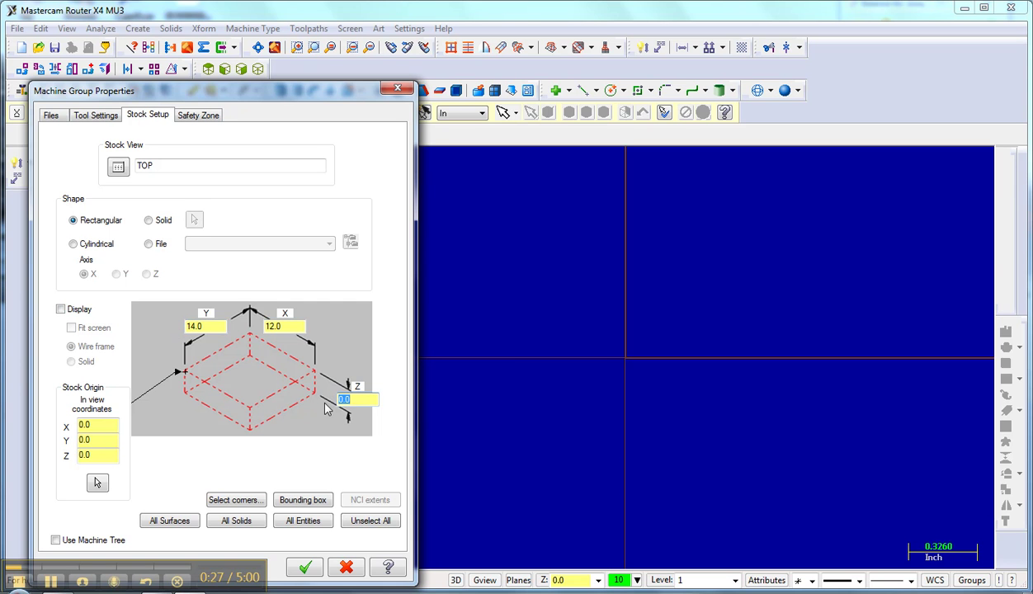
key("BackSpace")
left_click(305, 567)
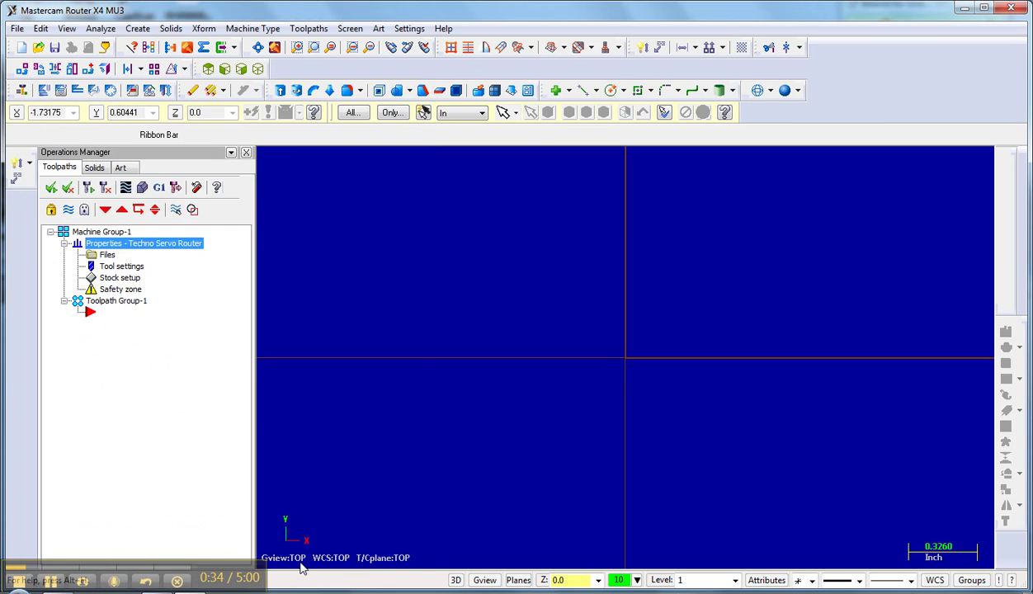
Step: Draw a 12 by 14 rectangle anchored at the origin and fit it in view
left_click(137, 28)
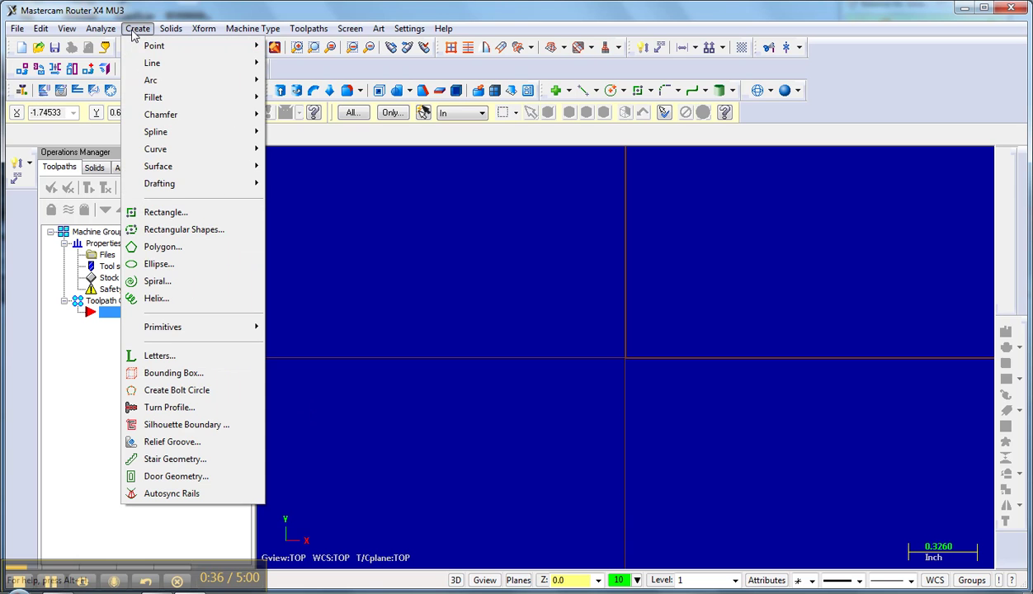
left_click(162, 212)
left_click(626, 360)
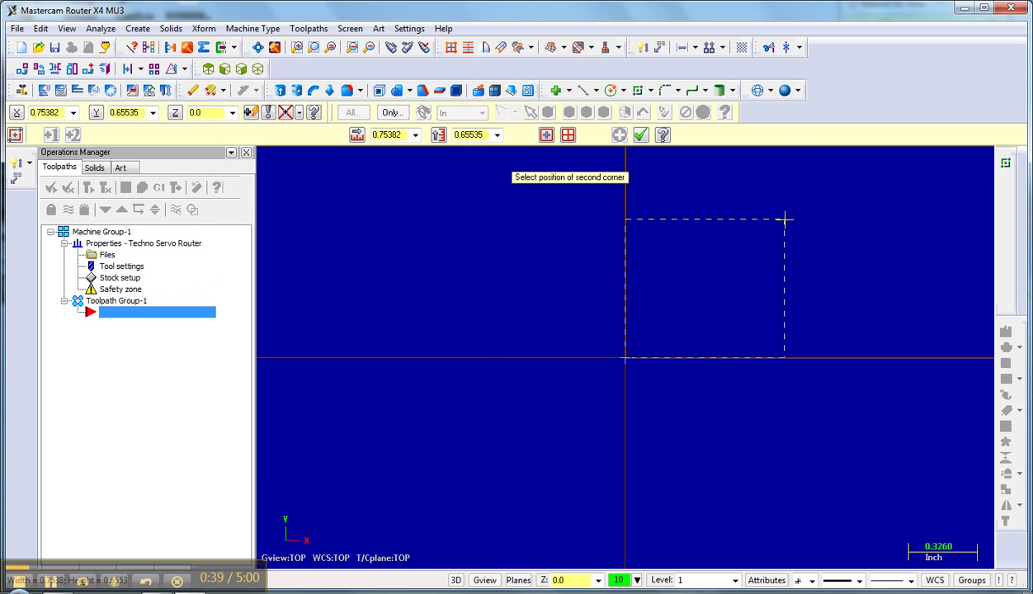
left_click(396, 134)
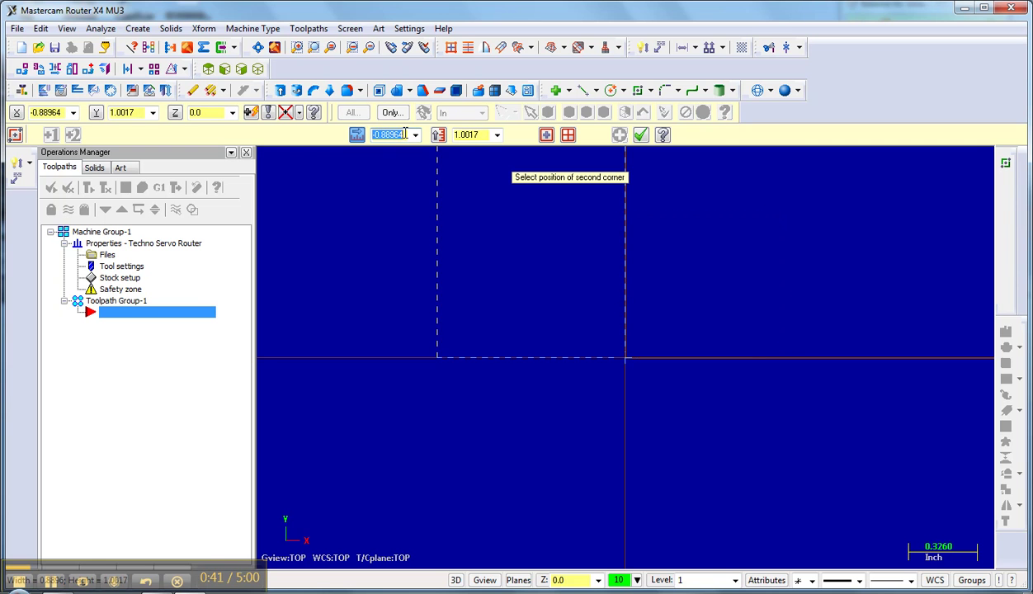
type("12")
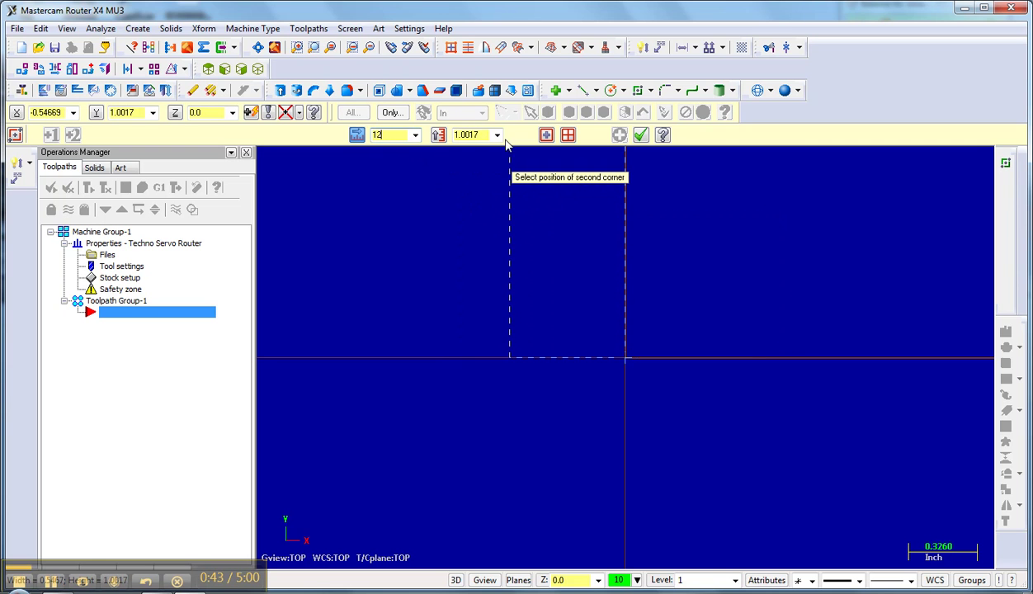
left_click(484, 133)
type("18")
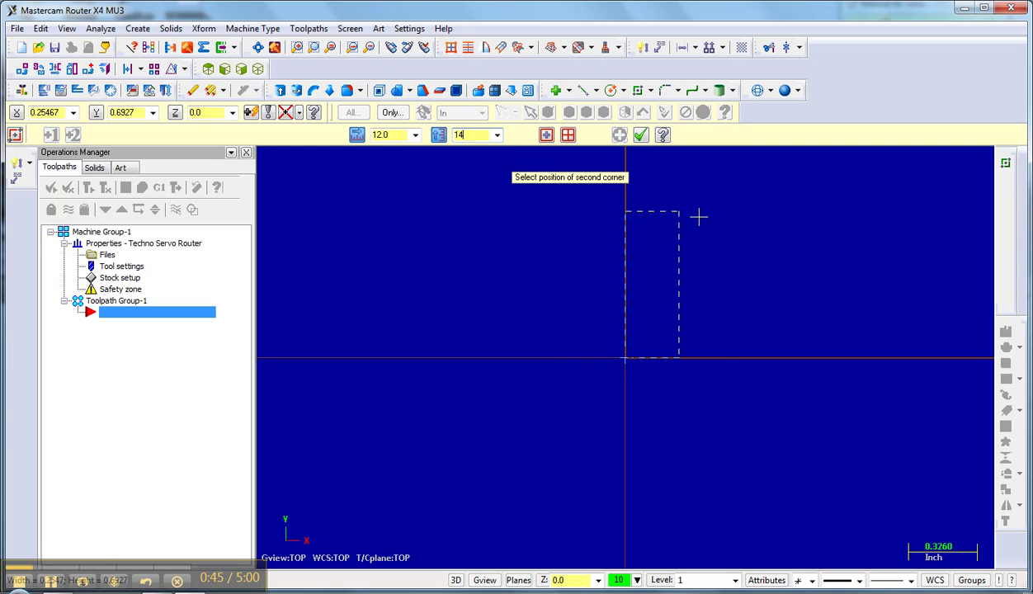
key("Return")
left_click(641, 134)
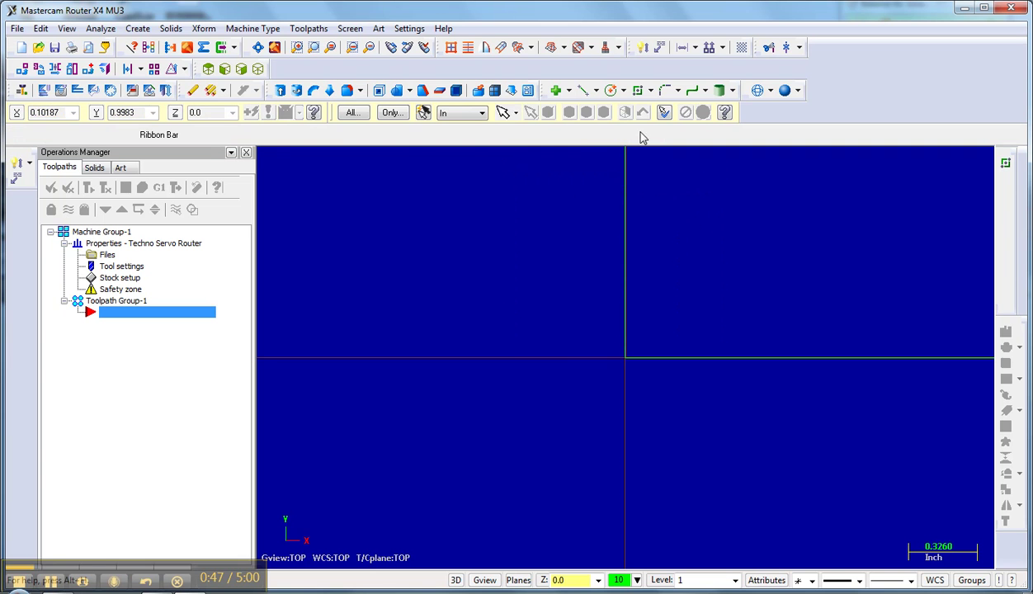
left_click(258, 48)
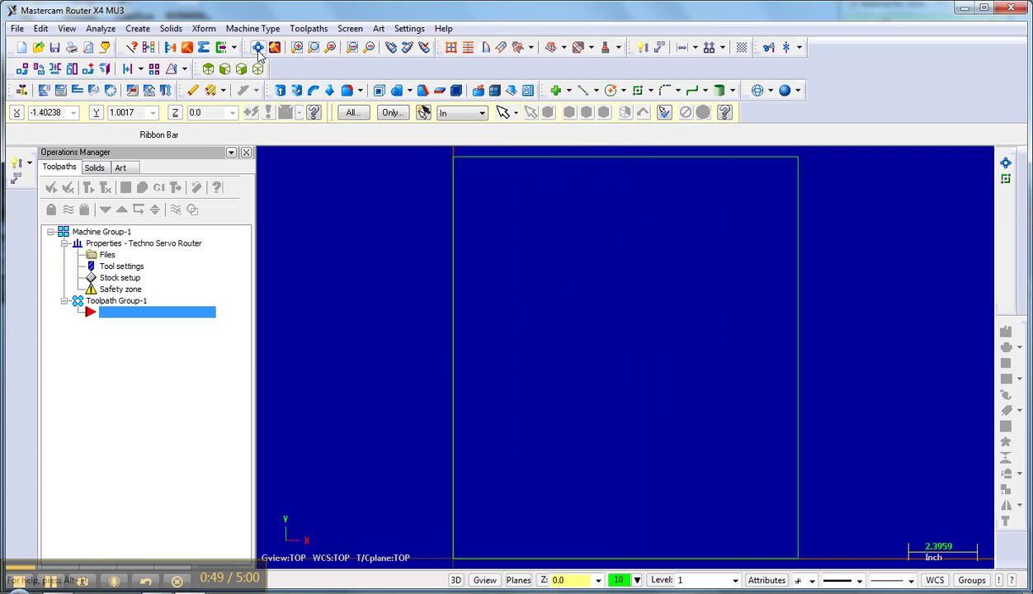
scroll(438, 275, "up", 1)
scroll(438, 276, "down", 3)
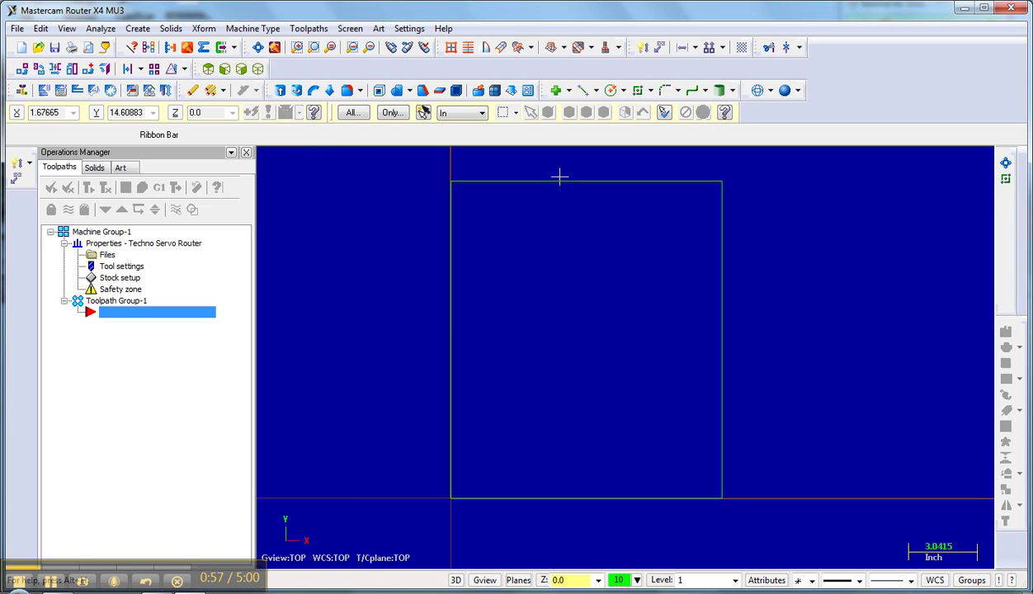
Step: Fillet the top-left and bottom-right corners of the rectangle with a 2.5 radius
left_click(664, 91)
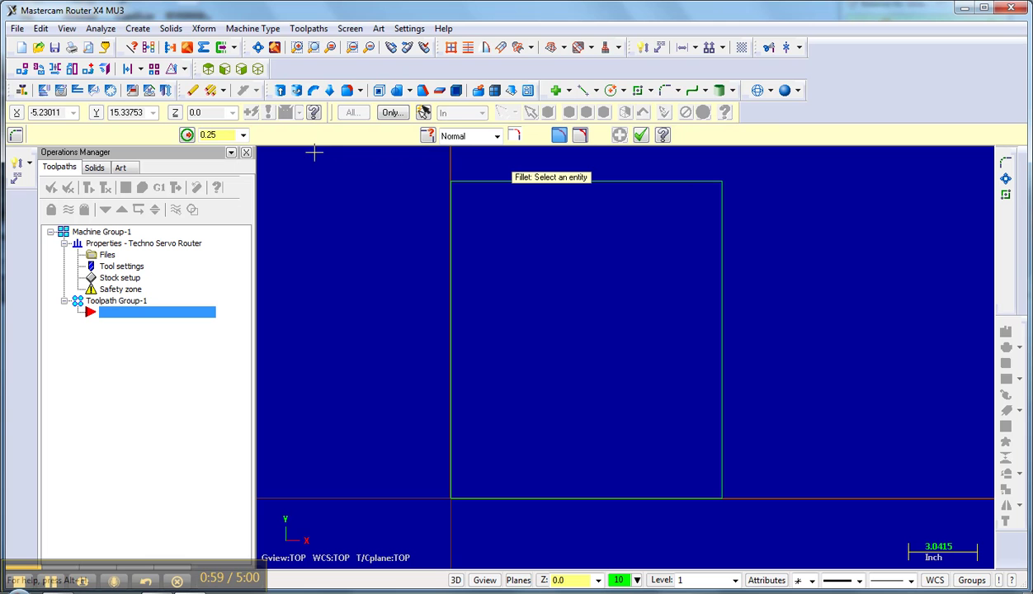
left_click(220, 135)
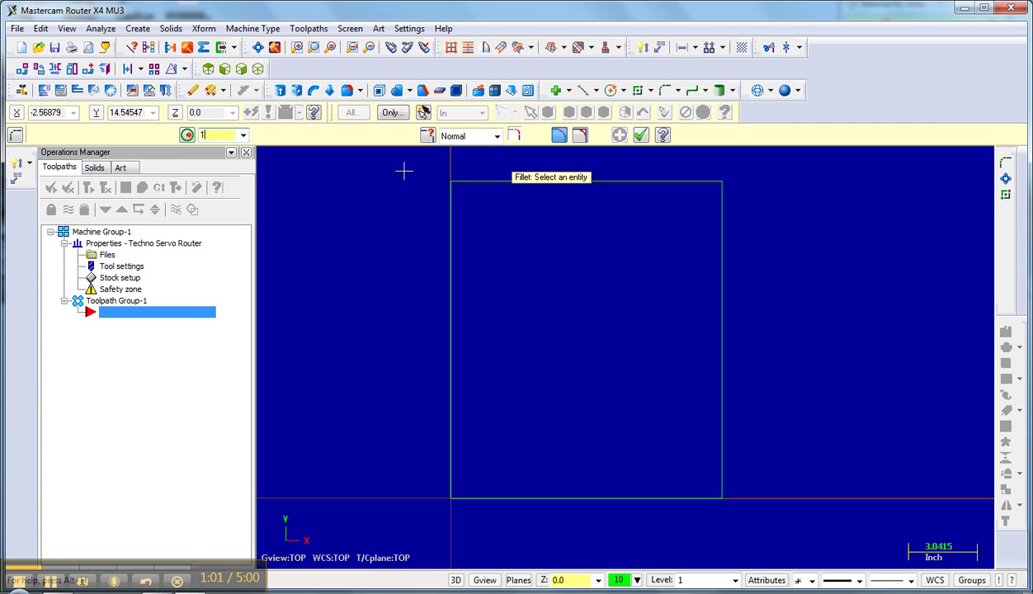
left_click(472, 182)
left_click(451, 229)
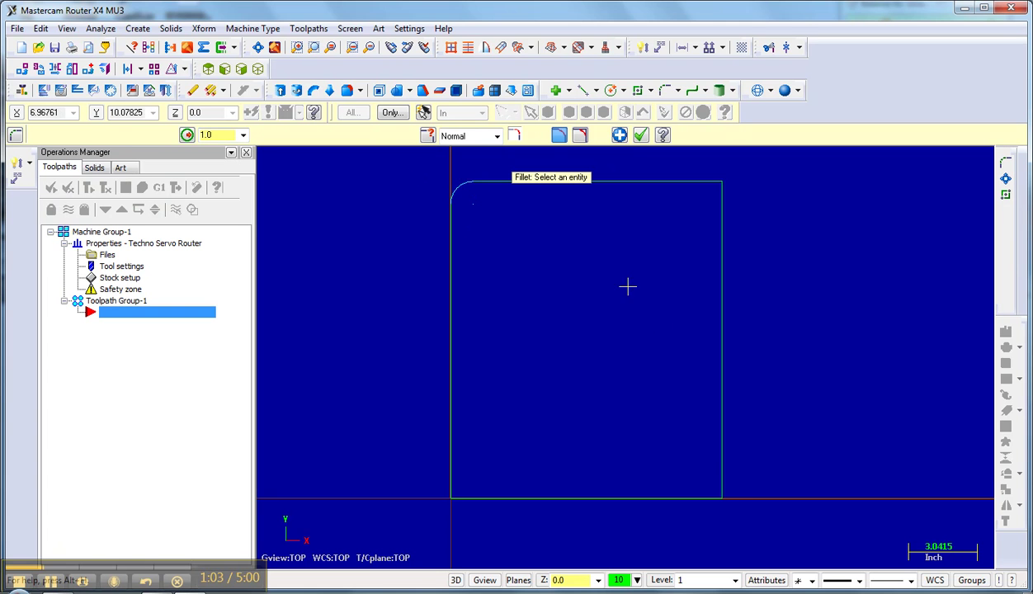
left_click(720, 459)
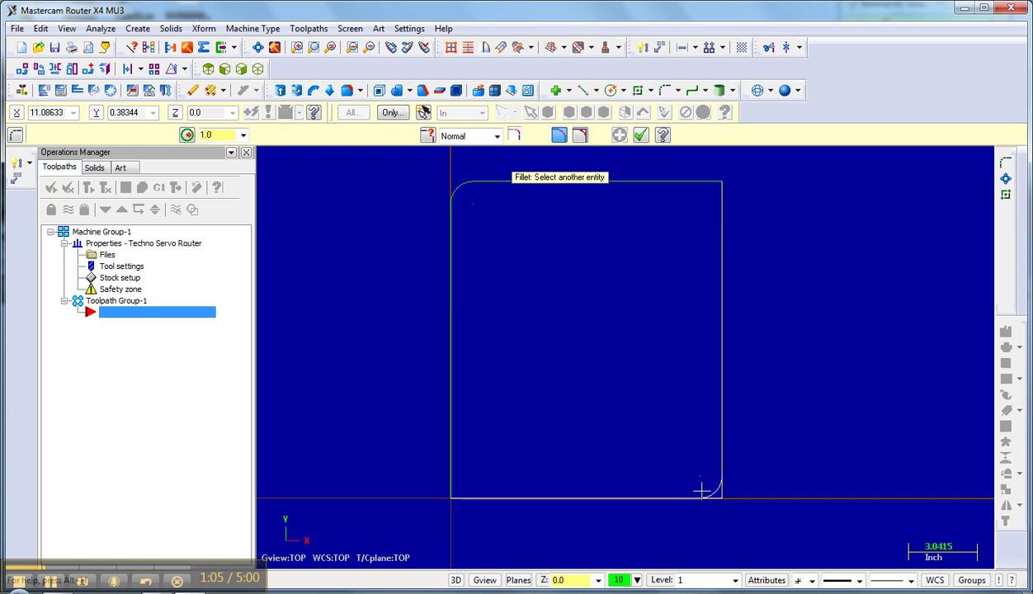
left_click(691, 492)
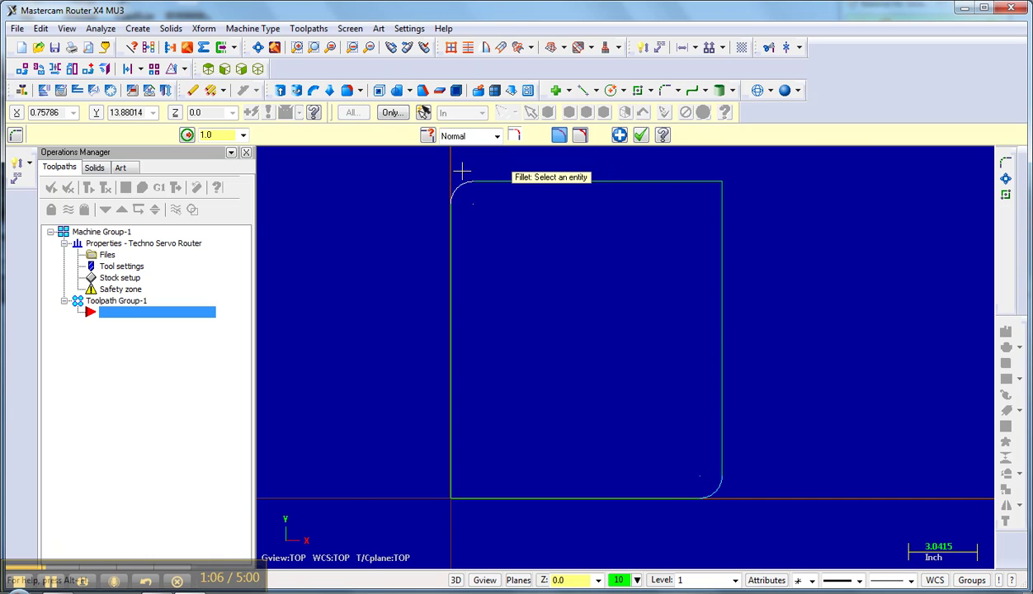
left_click(639, 136)
Step: Fillet the remaining top-right and bottom-left corners with a 2.5 radius
left_click(664, 91)
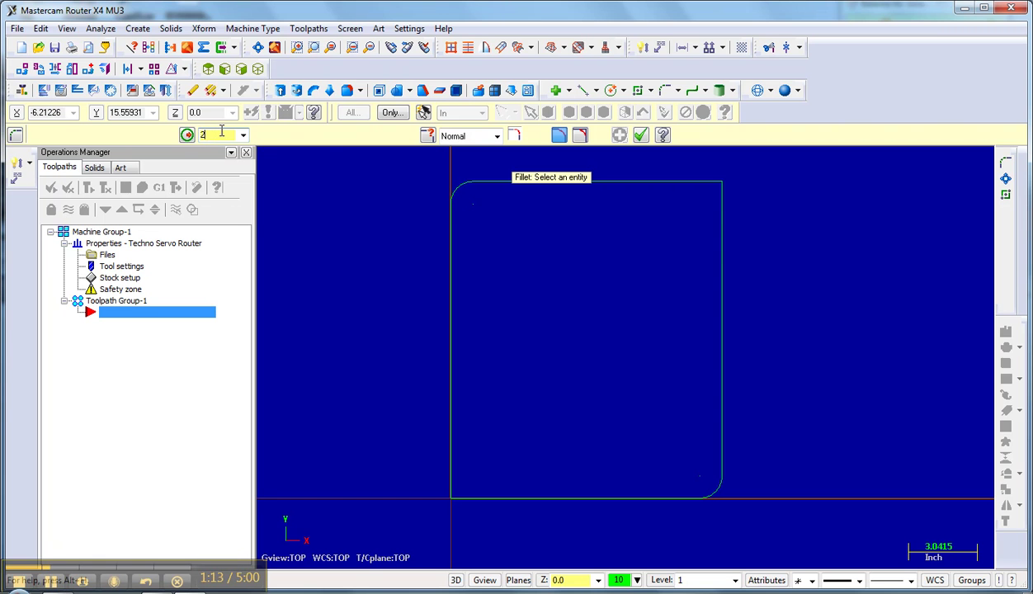
left_click(225, 135)
type("2.5")
left_click(664, 195)
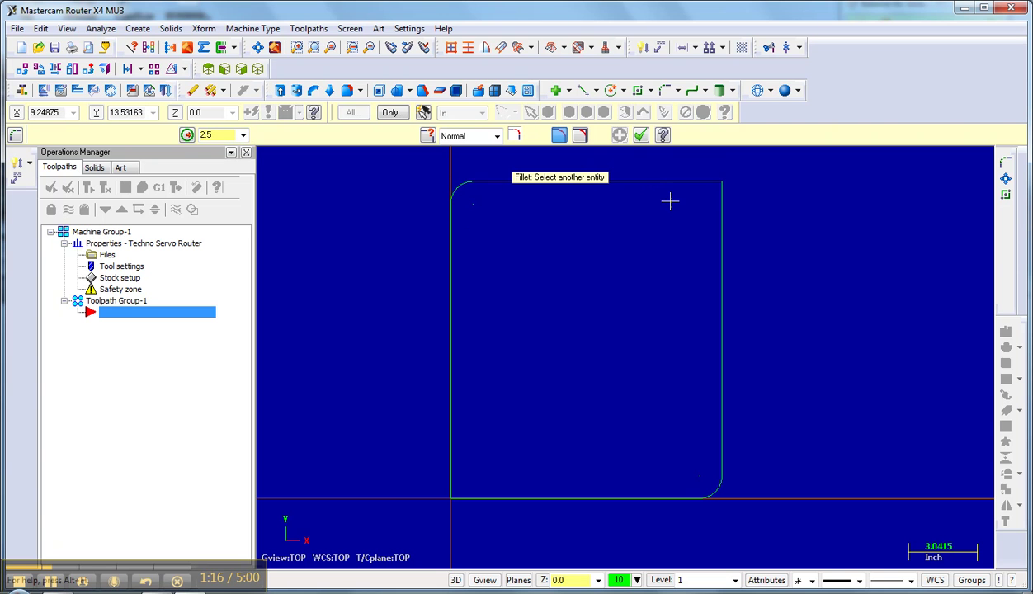
left_click(720, 244)
left_click(456, 436)
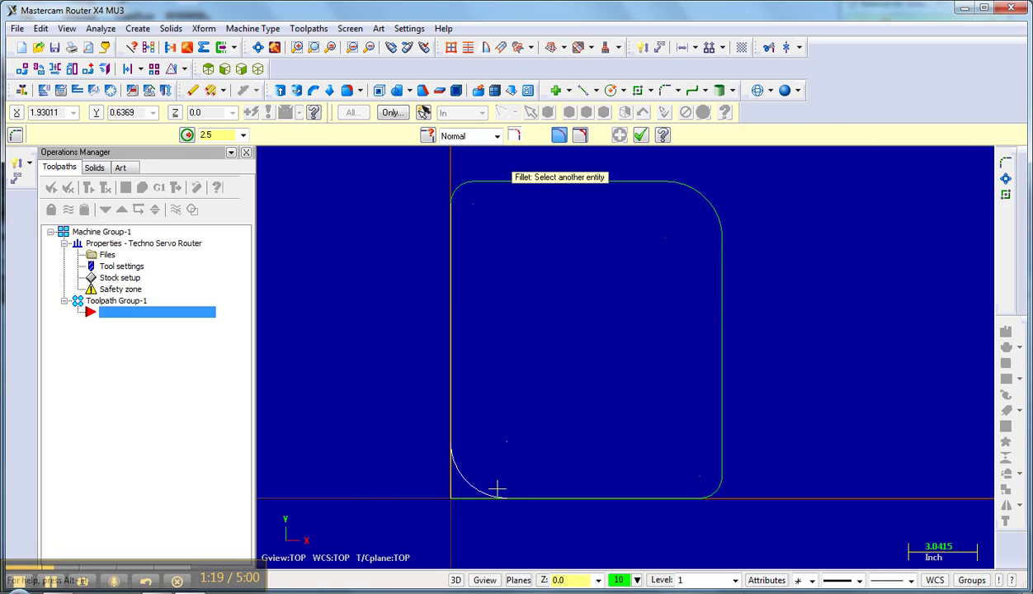
left_click(511, 495)
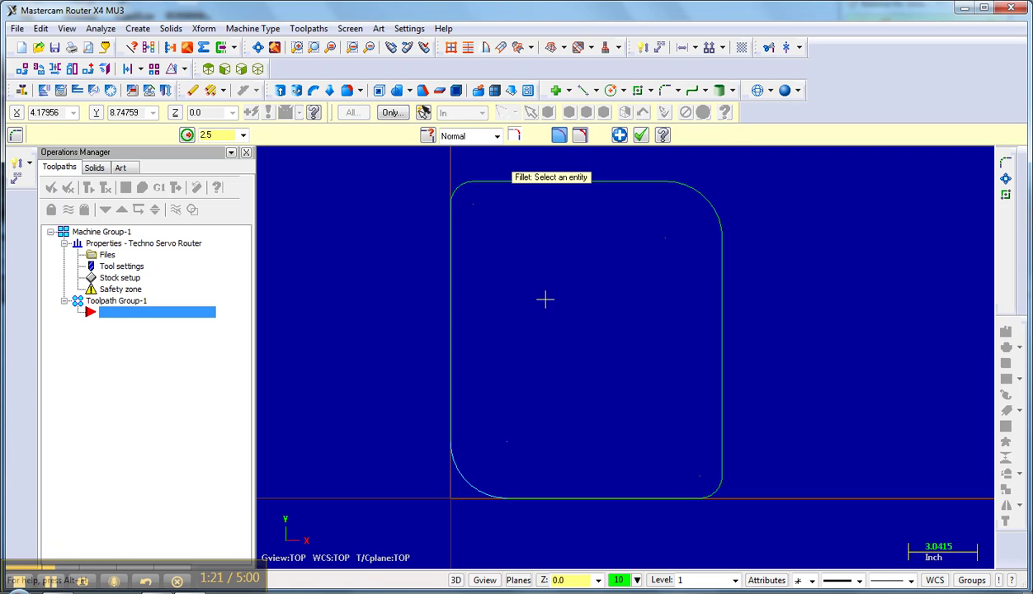
left_click(641, 136)
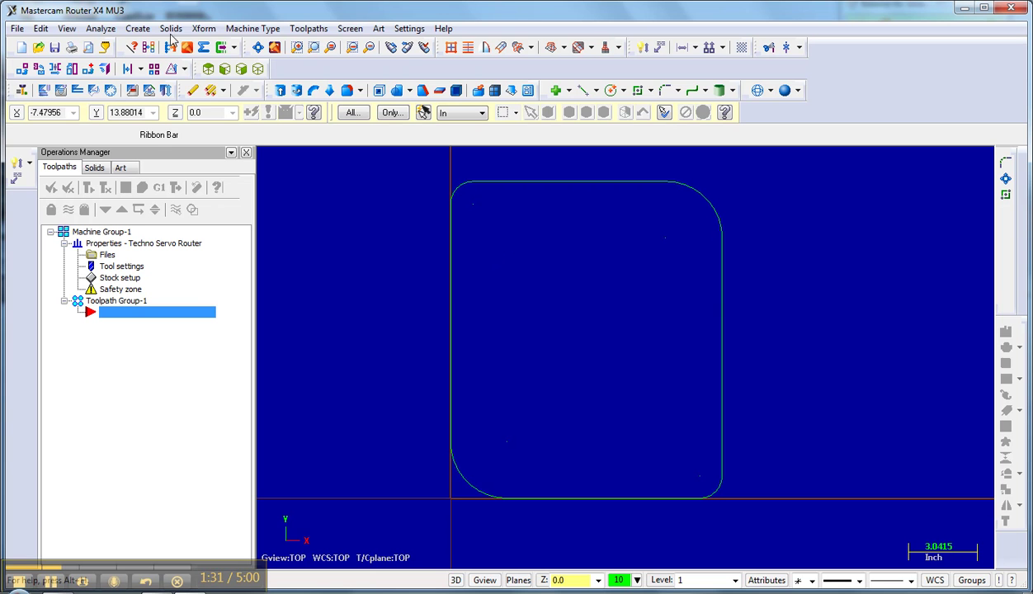
Step: Offset copies of the top and left outline edges 1.25 inward as guide lines
left_click(203, 29)
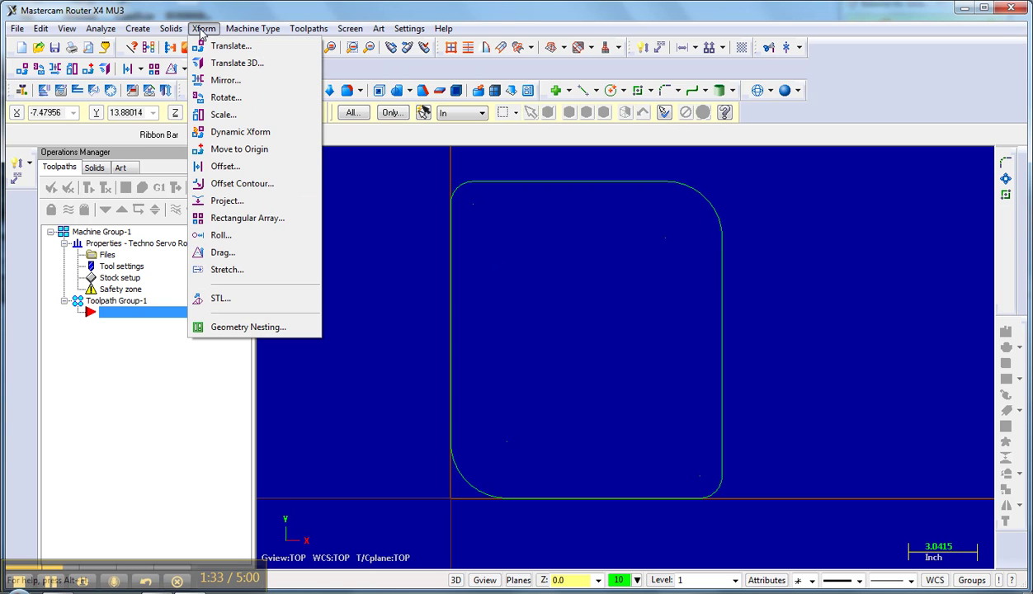
left_click(225, 166)
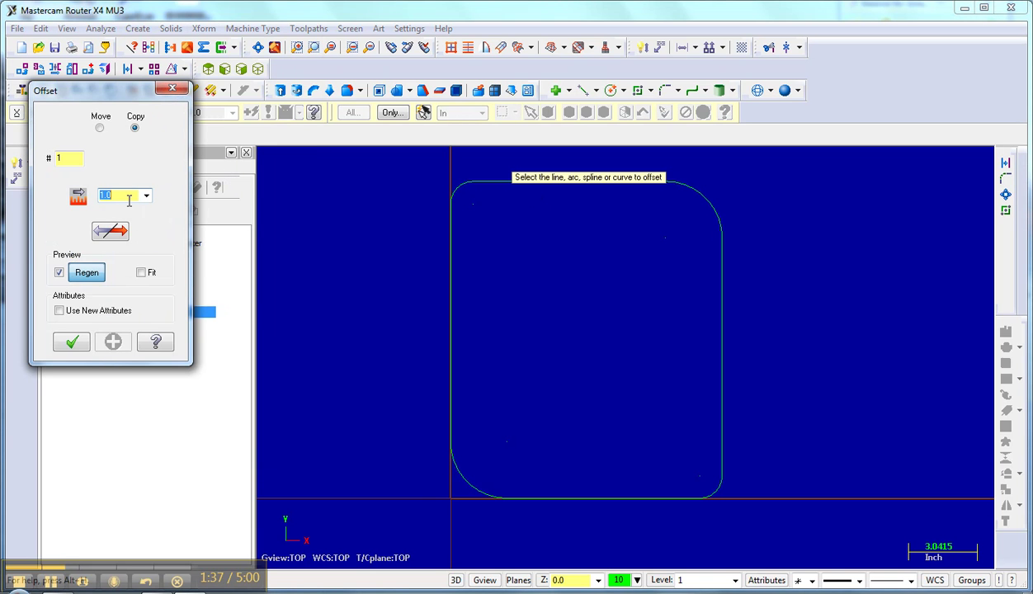
type("1")
left_click(495, 182)
left_click(501, 211)
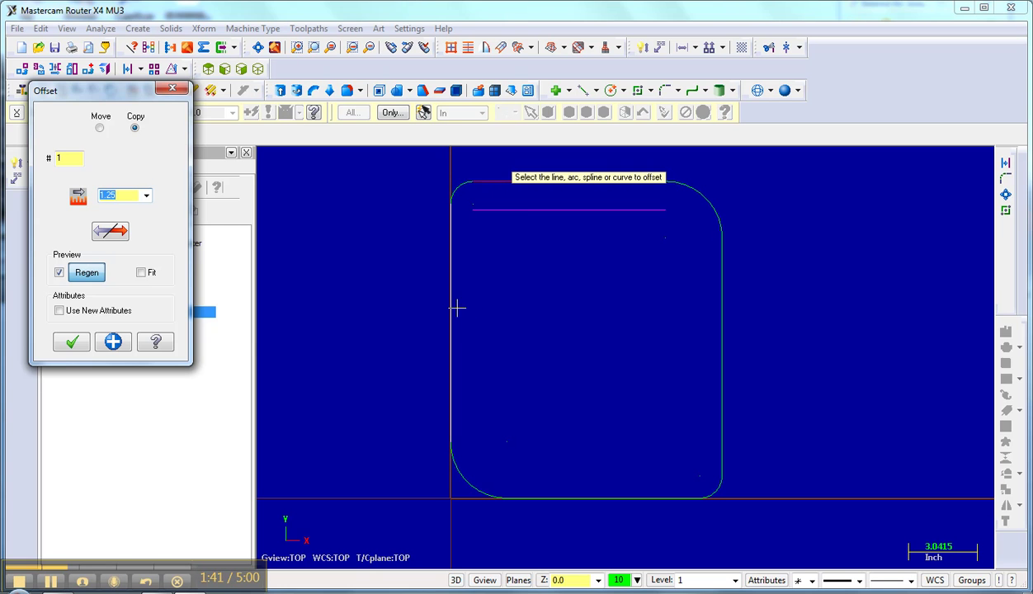
left_click(457, 308)
left_click(504, 294)
left_click(72, 342)
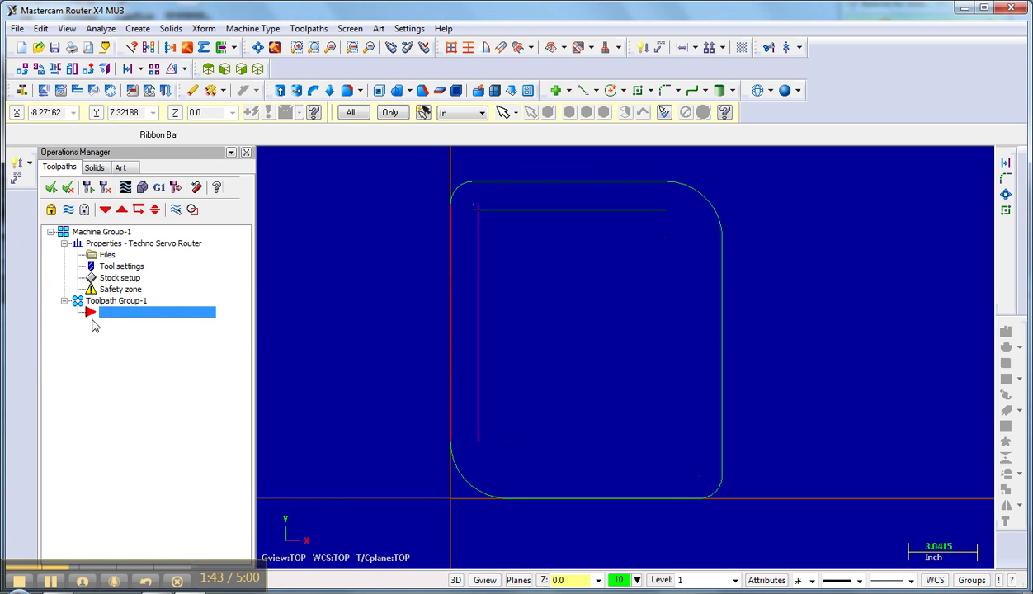
Step: Draw a 0.7 radius circle centred on the guide-line intersection
left_click(137, 29)
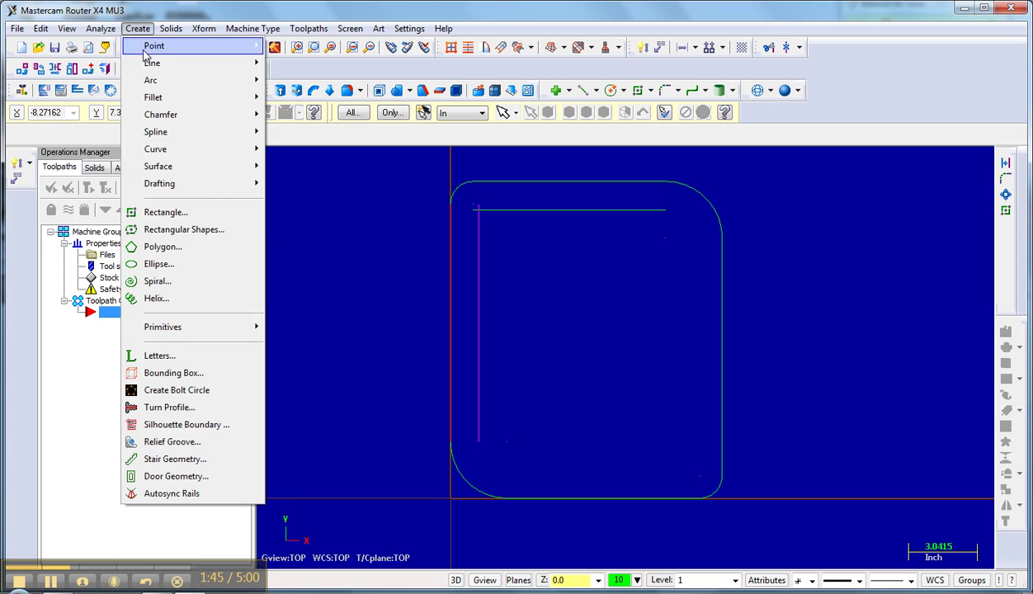
mouse_move(165, 85)
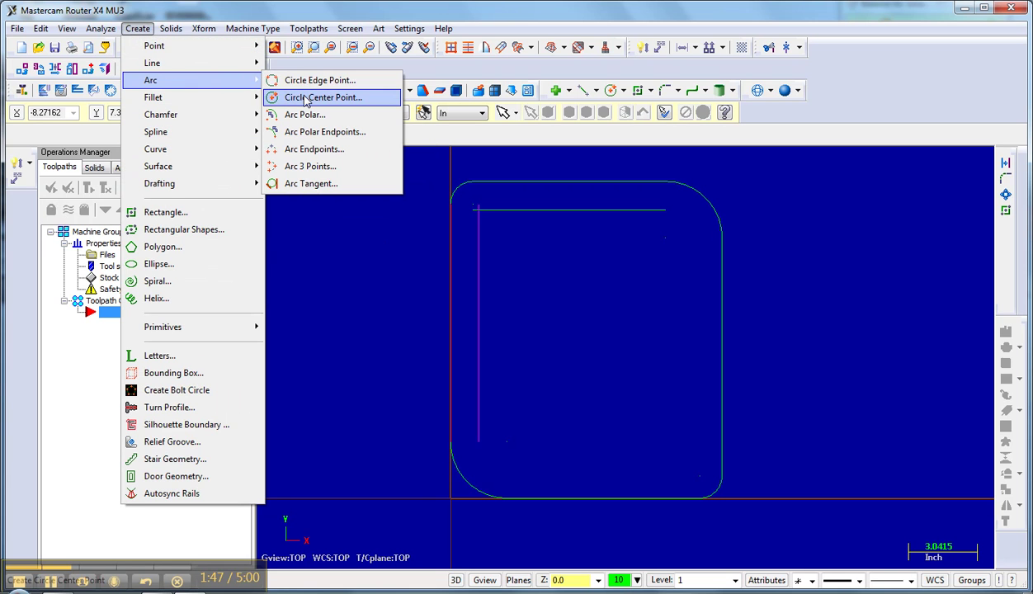
left_click(330, 97)
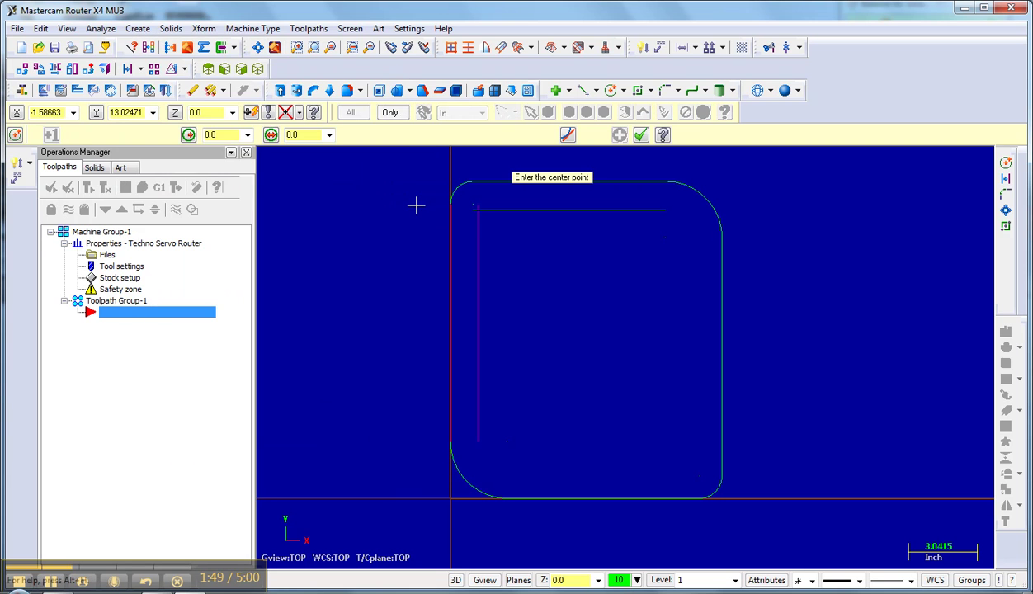
left_click(479, 210)
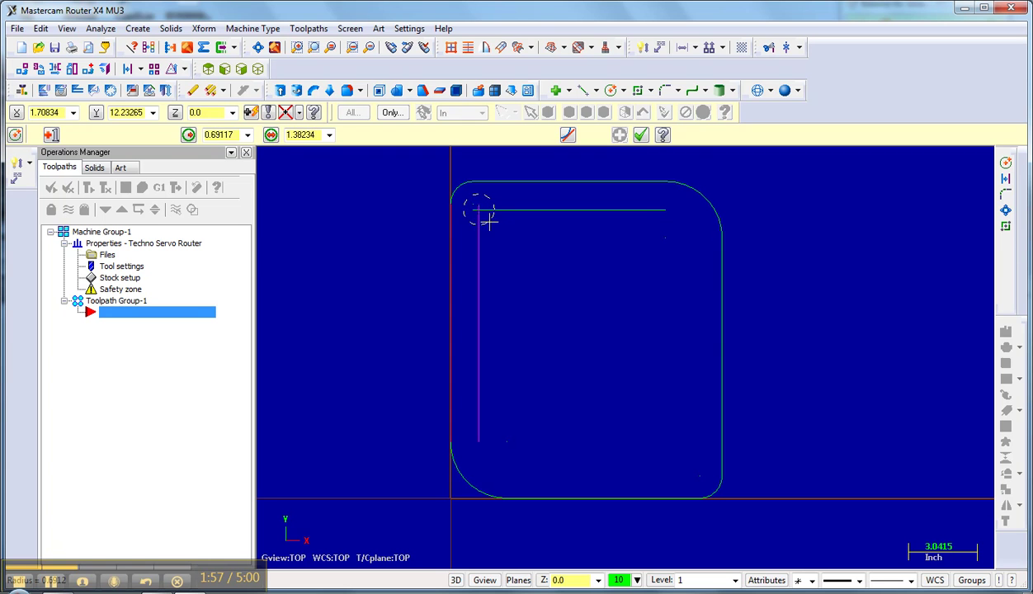
left_click(237, 135)
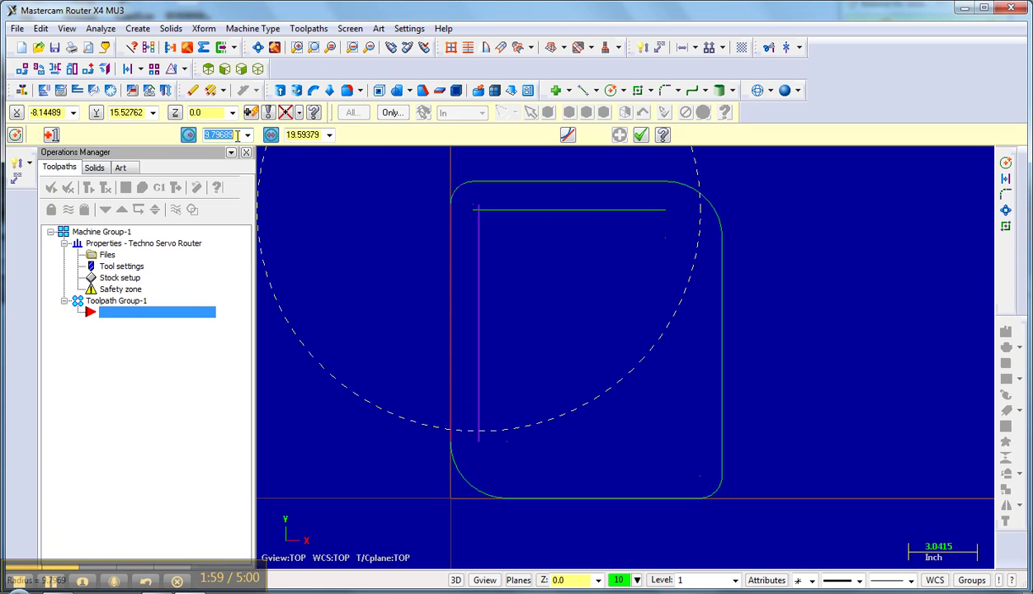
key("BackSpace")
type(".75")
key("Return")
left_click(375, 215)
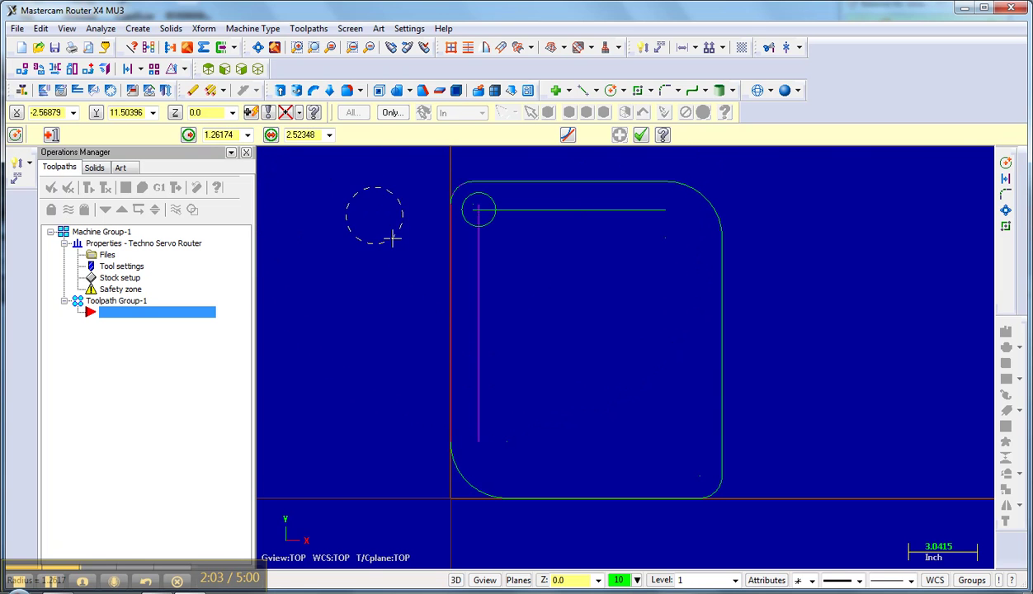
left_click(641, 135)
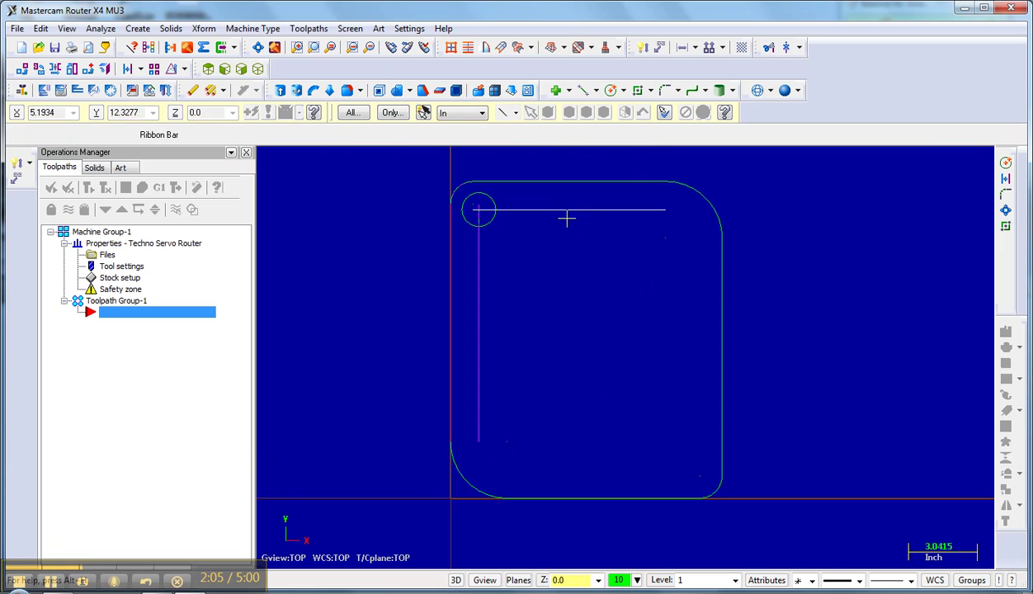
Step: Delete the two offset guide lines
left_click(480, 283)
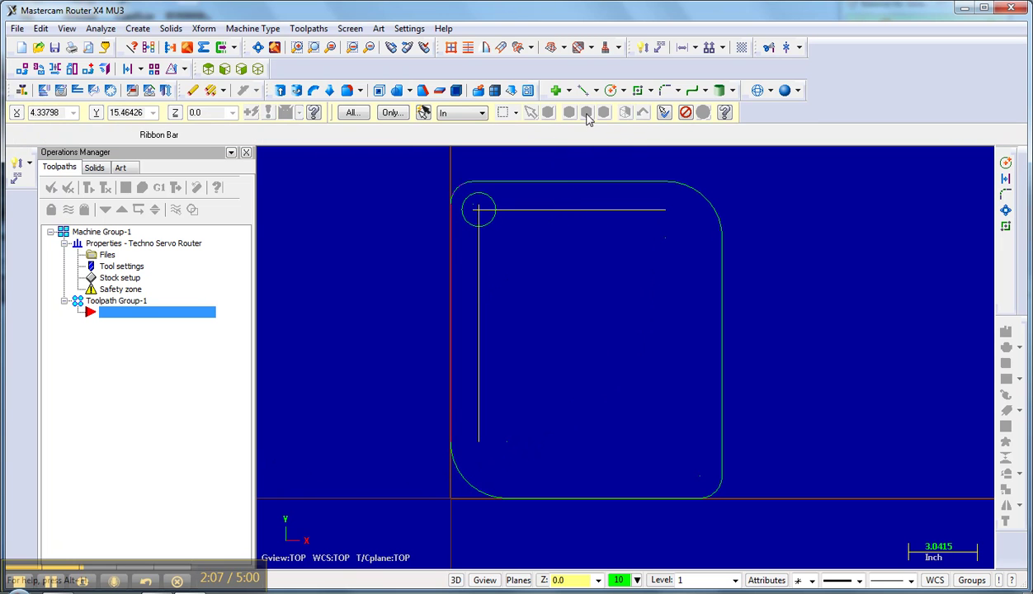
left_click(192, 91)
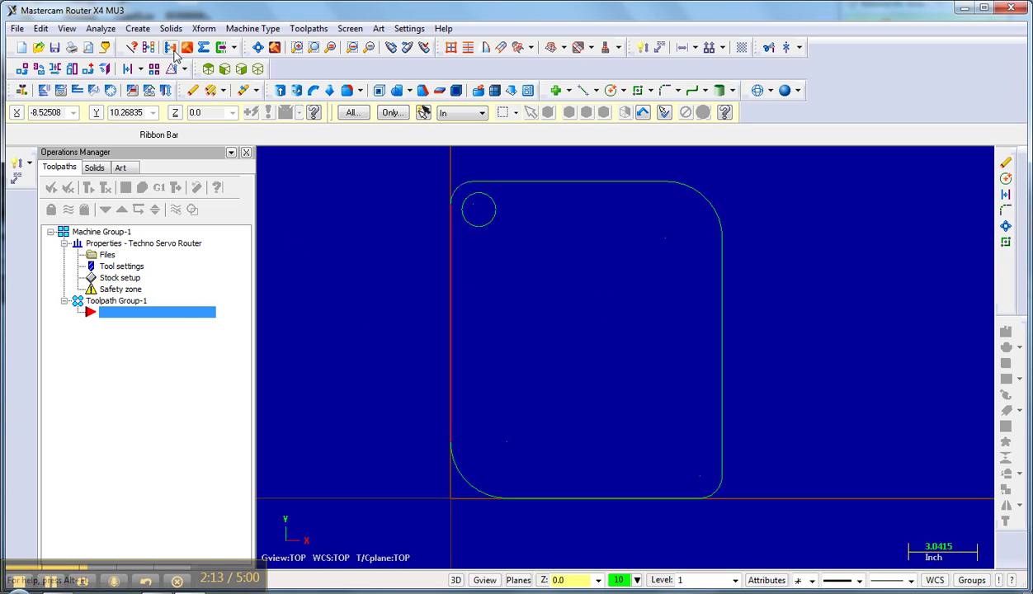
left_click(203, 28)
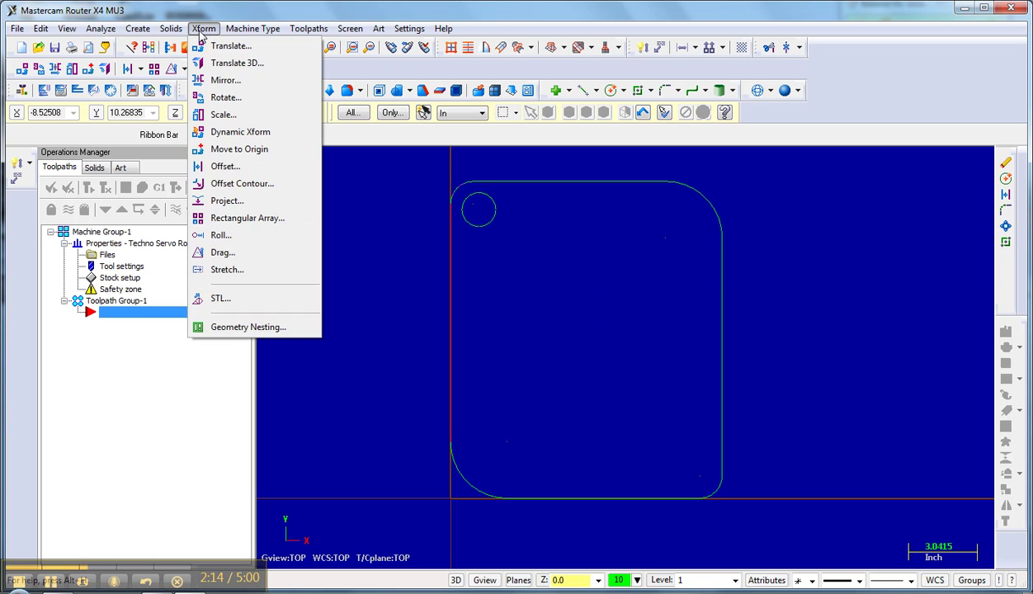
Step: Offset copies of the left, top, right and bottom outline edges 1.0 inward
left_click(231, 166)
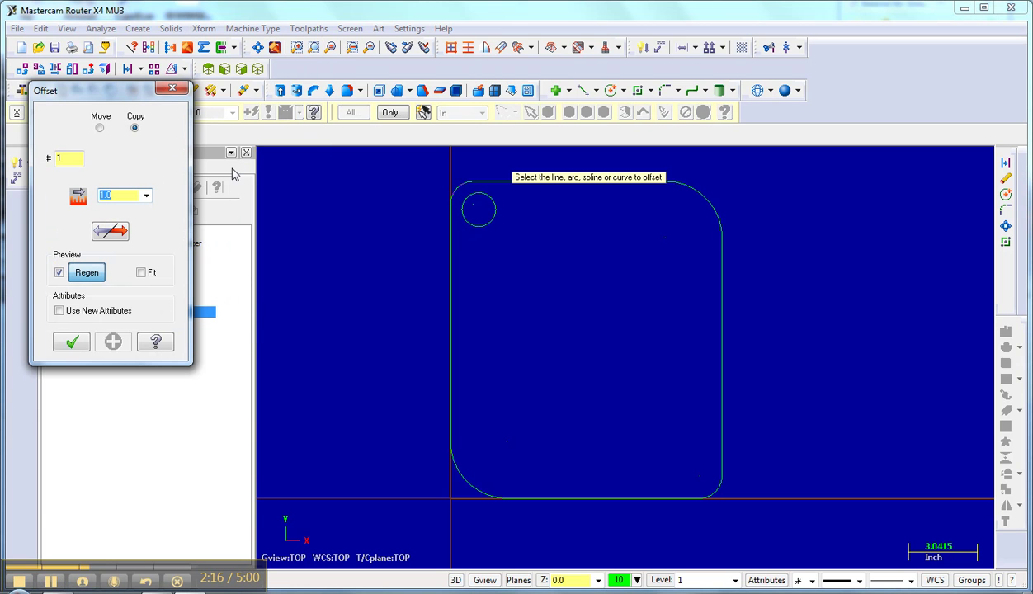
left_click(457, 284)
left_click(471, 282)
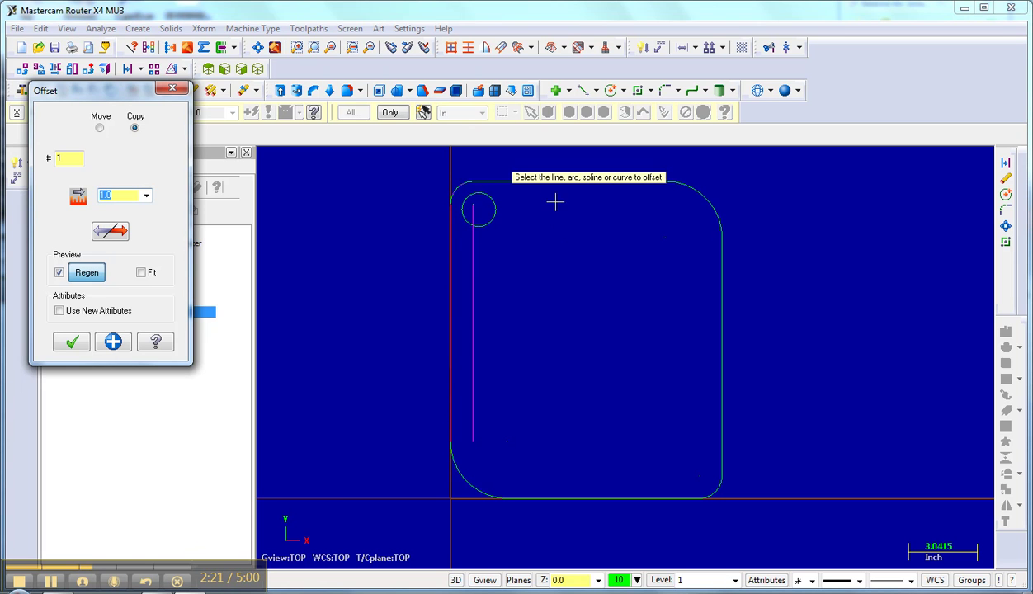
left_click(505, 188)
left_click(526, 223)
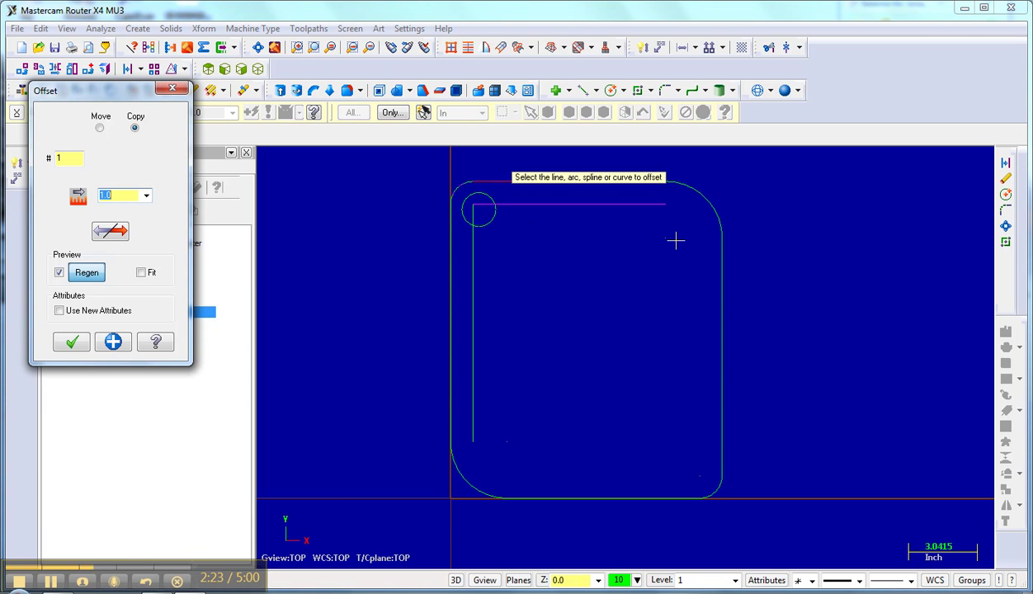
left_click(717, 279)
left_click(682, 288)
left_click(641, 495)
left_click(627, 446)
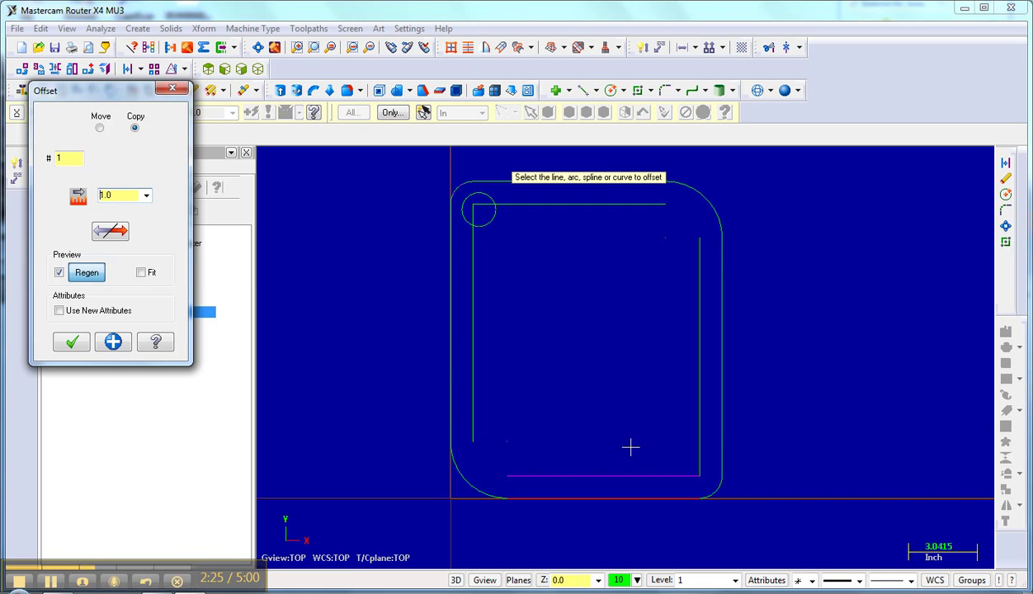
Step: Offset three corner arcs 1.0 inward and the hanging-hole circle outward
left_click(708, 494)
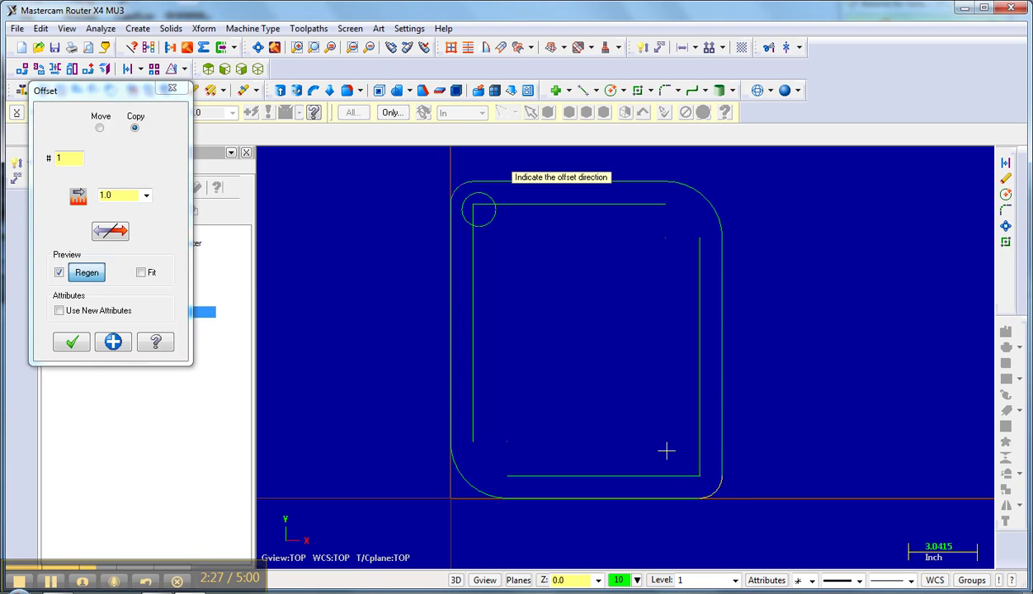
left_click(651, 441)
left_click(467, 479)
left_click(512, 432)
left_click(686, 192)
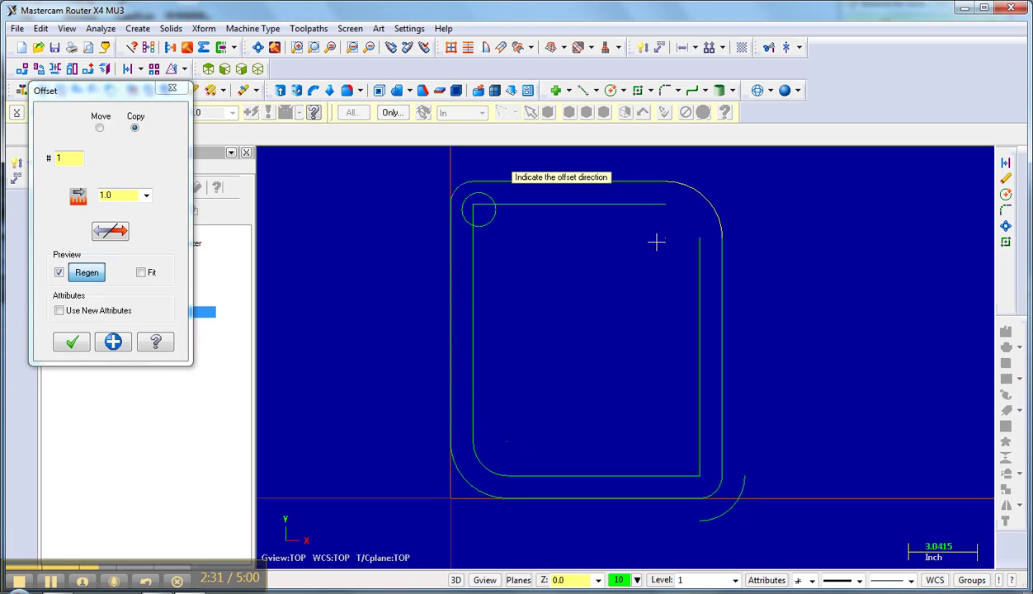
left_click(635, 239)
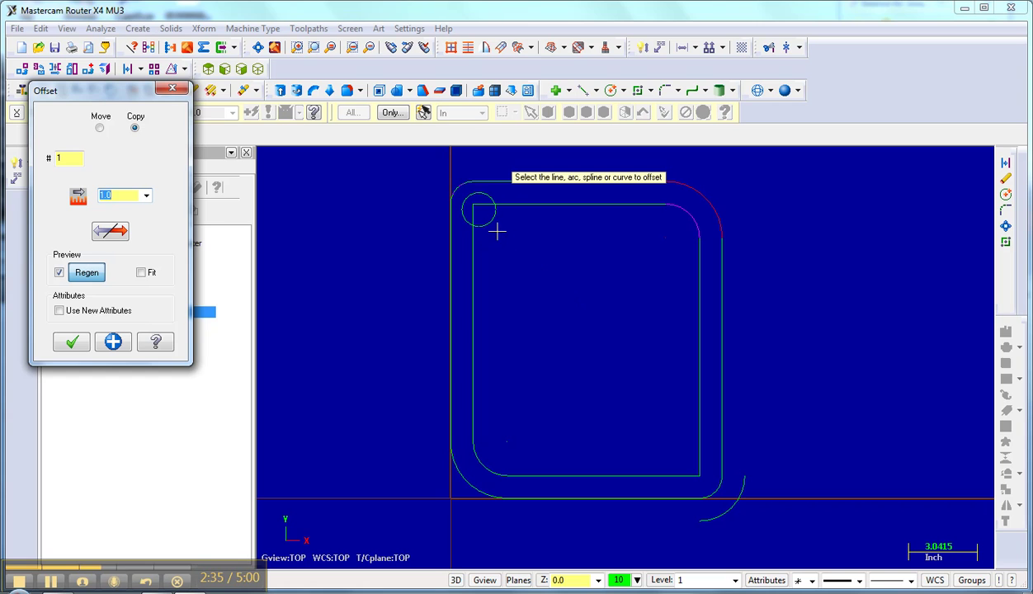
left_click(497, 230)
left_click(504, 239)
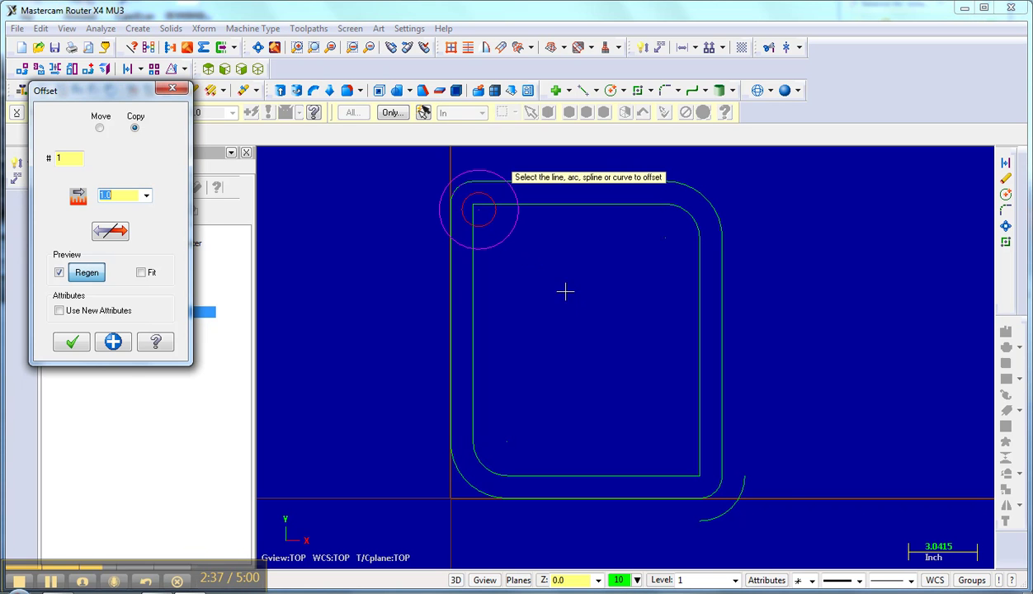
left_click(78, 343)
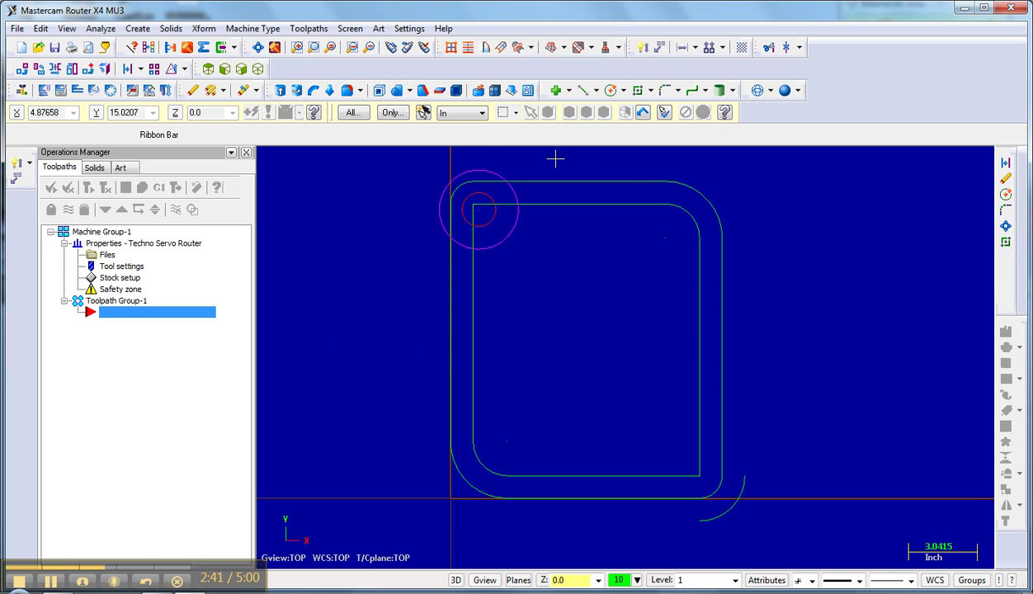
Step: Delete the stray arc outside the board's bottom-right corner
left_click(744, 498)
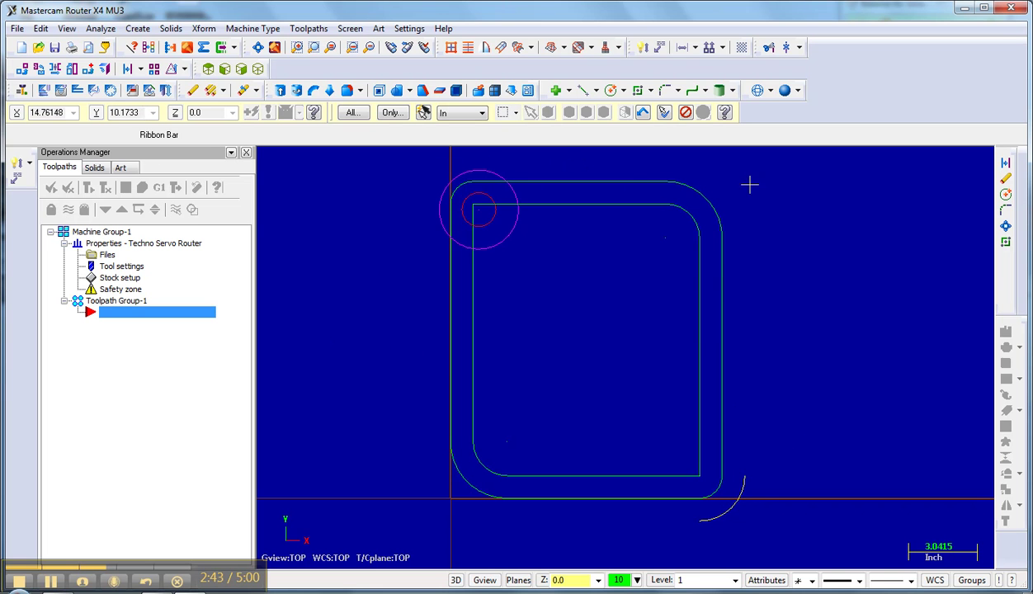
left_click(192, 90)
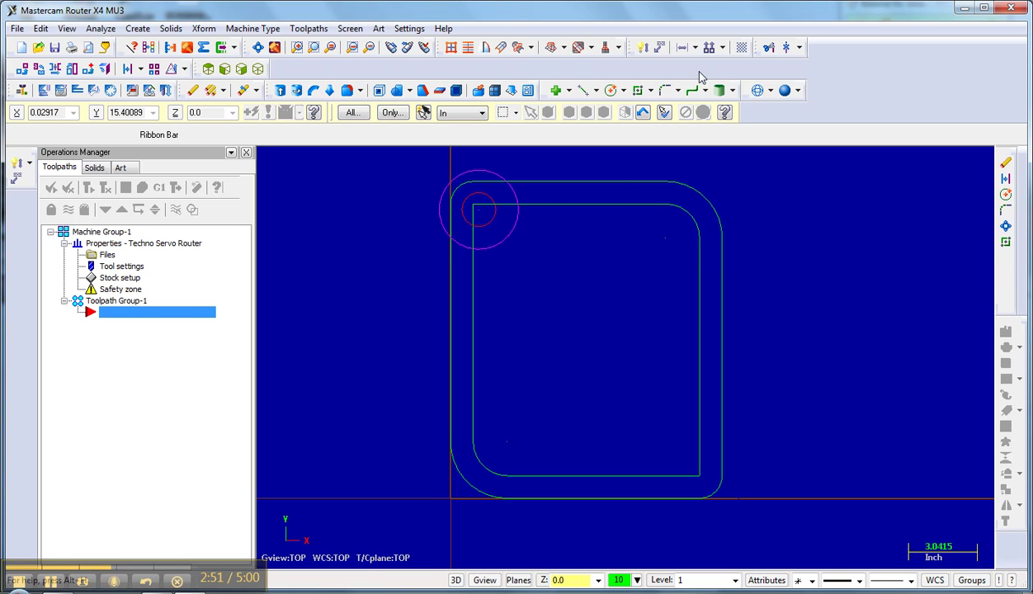
Step: Trim the inner vertical line and the larger hole circle against each other
left_click(768, 47)
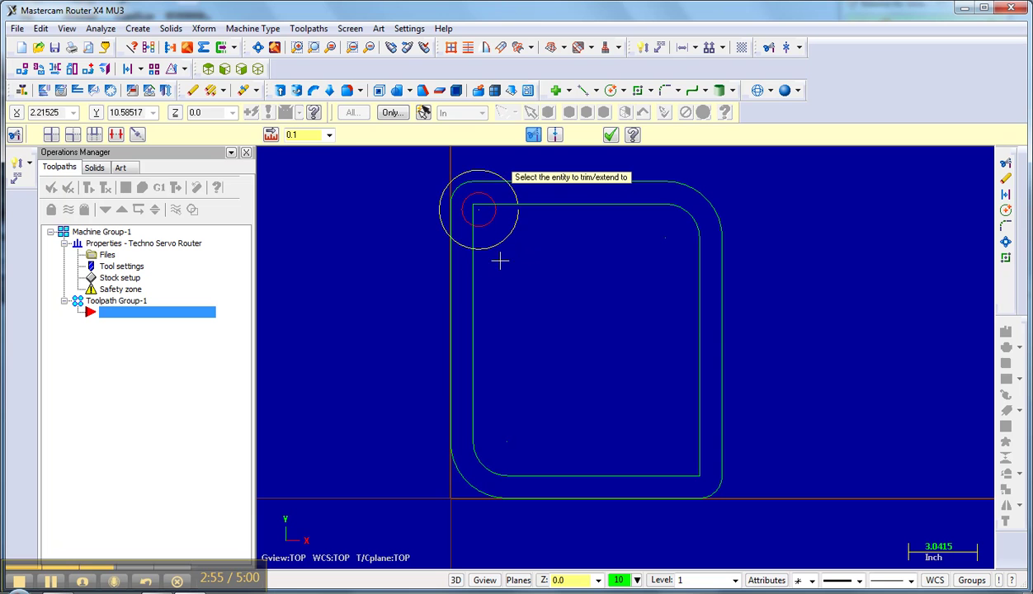
left_click(474, 273)
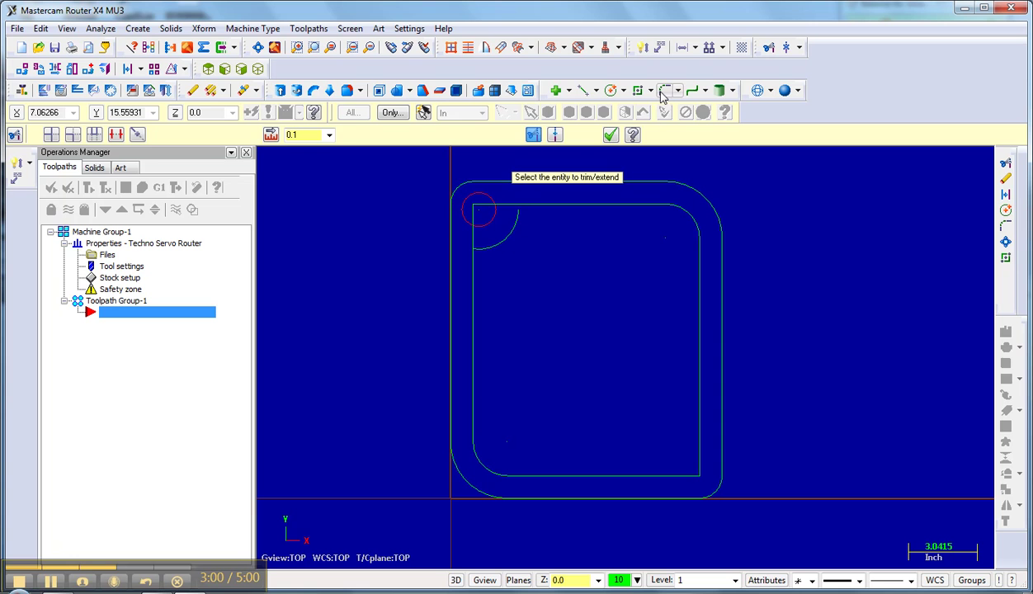
left_click(611, 135)
Step: Fillet the corner arc beside the hanging hole to the top and left inner lines with radius 1.0
left_click(643, 113)
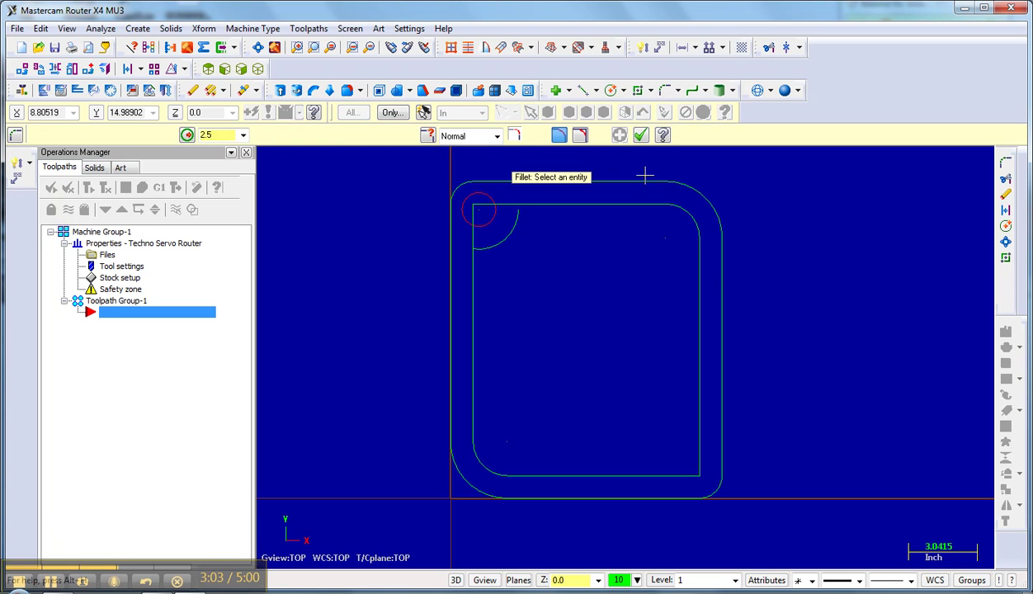
left_click(518, 231)
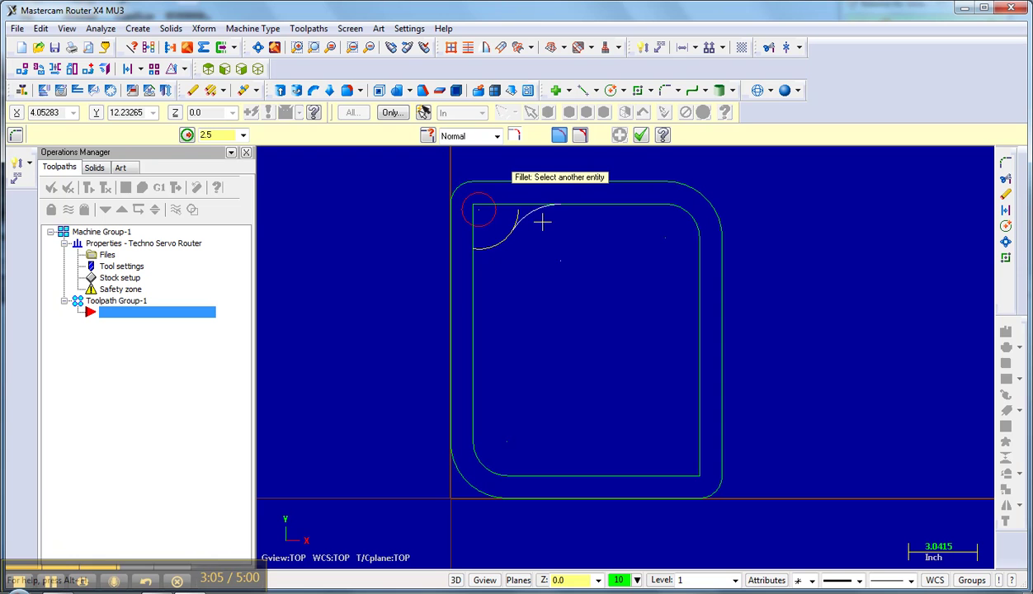
left_click(243, 134)
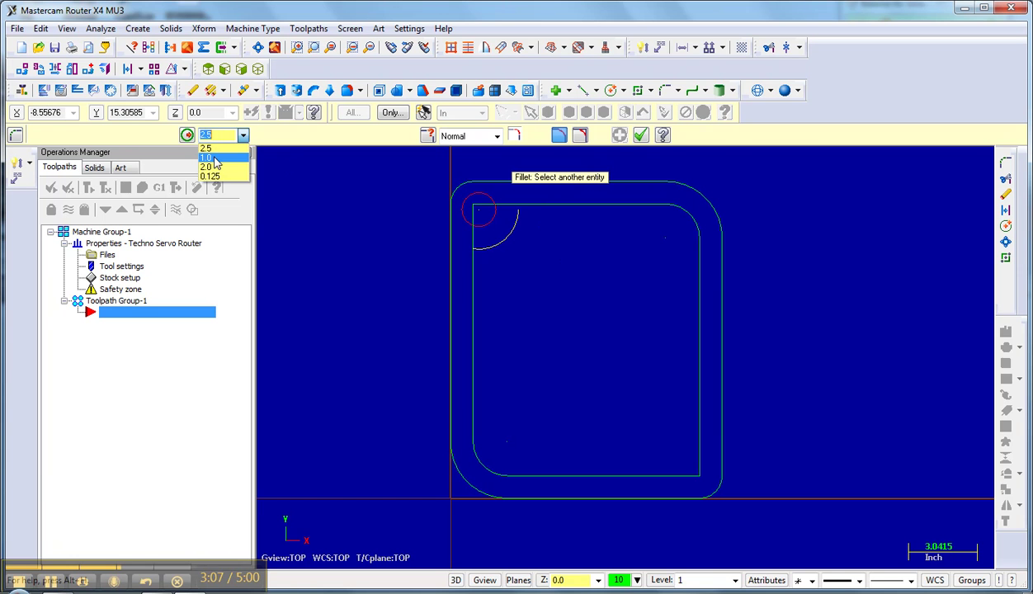
left_click(211, 158)
left_click(553, 209)
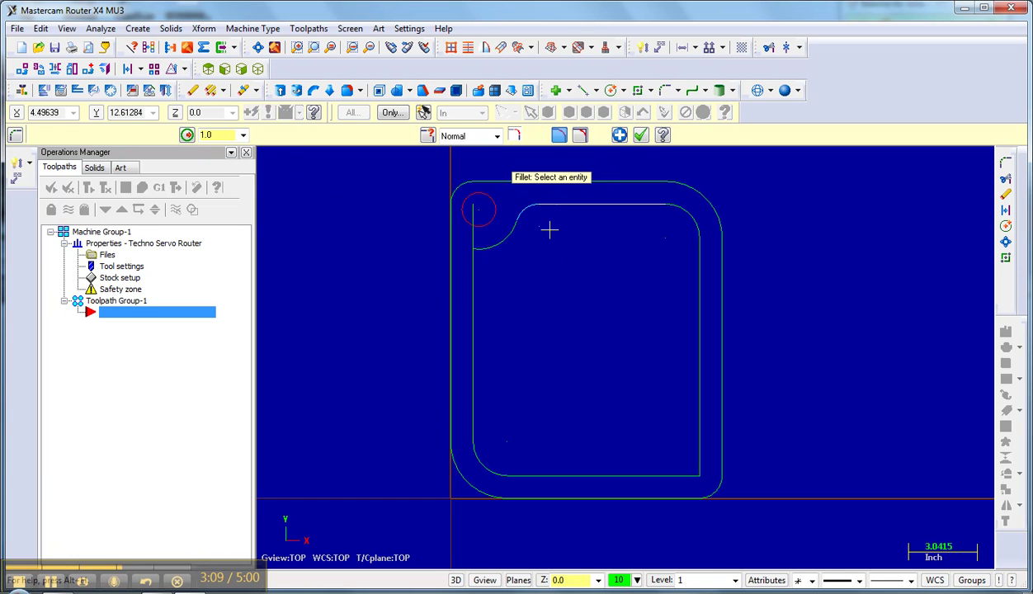
left_click(498, 254)
left_click(481, 280)
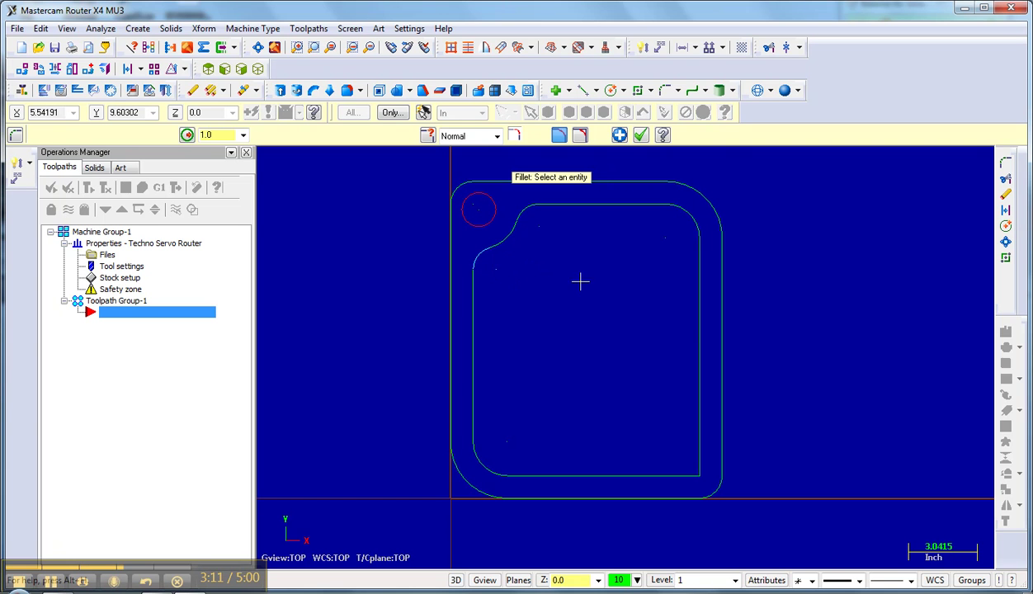
left_click(641, 135)
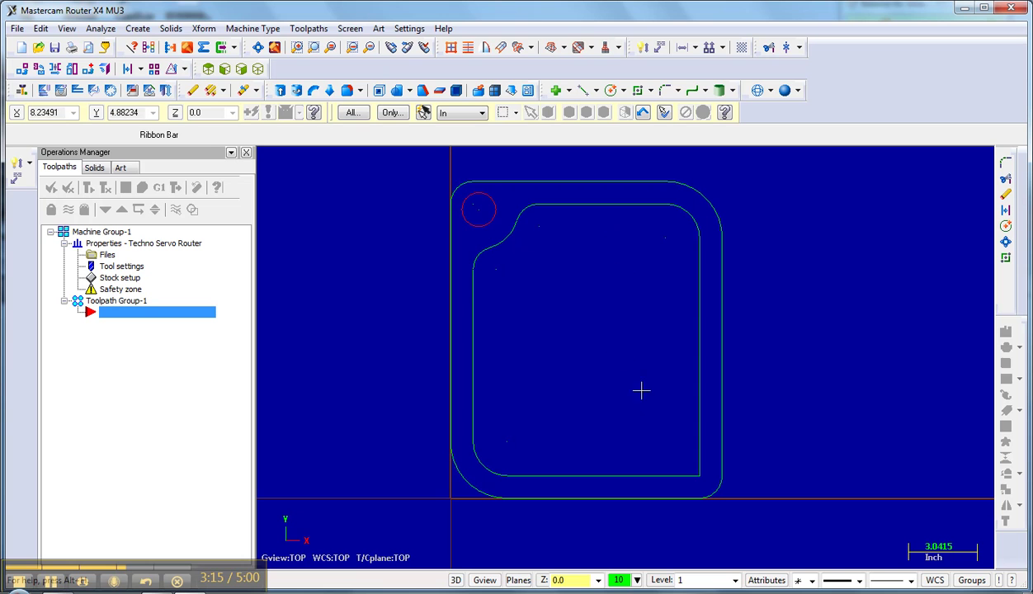
Step: Round the inner contour's bottom-right corner with a 1.0-radius fillet
left_click(664, 89)
left_click(691, 438)
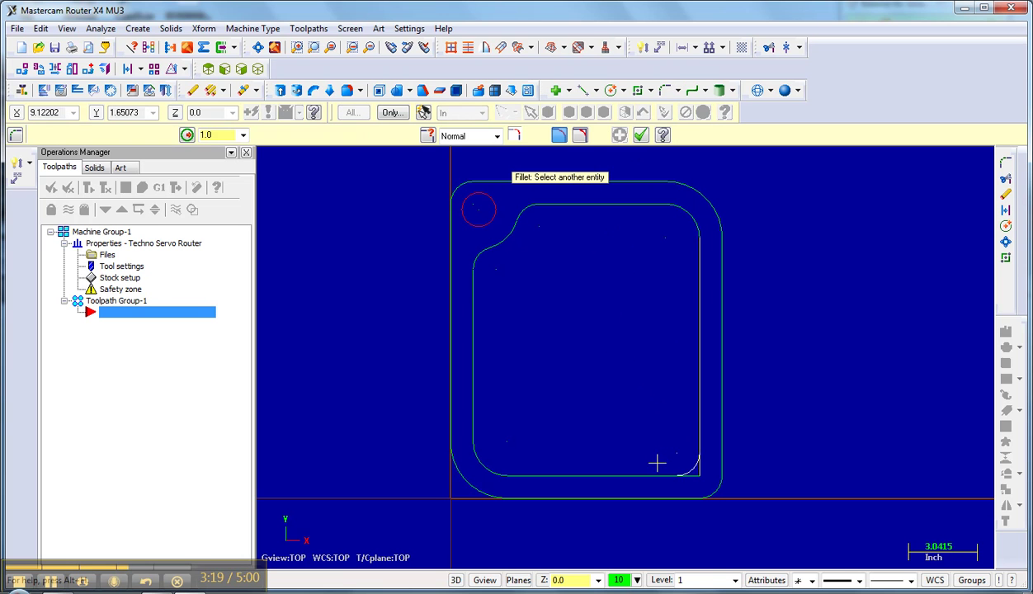
left_click(656, 468)
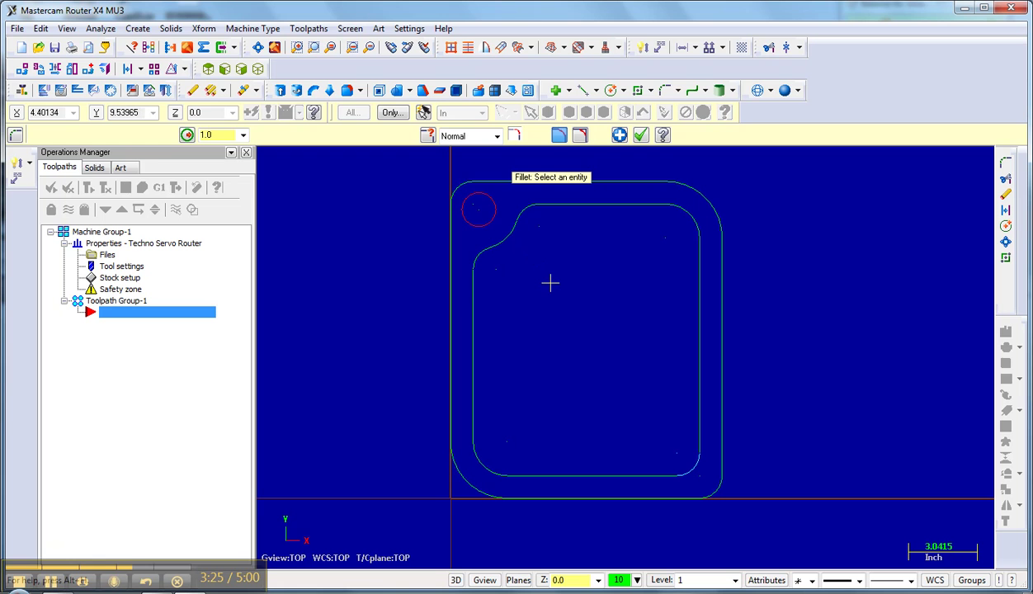
Step: Use Xform Drag in Move mode to shift the hanging-hole circle slightly inward within the top-left corner
left_click(203, 28)
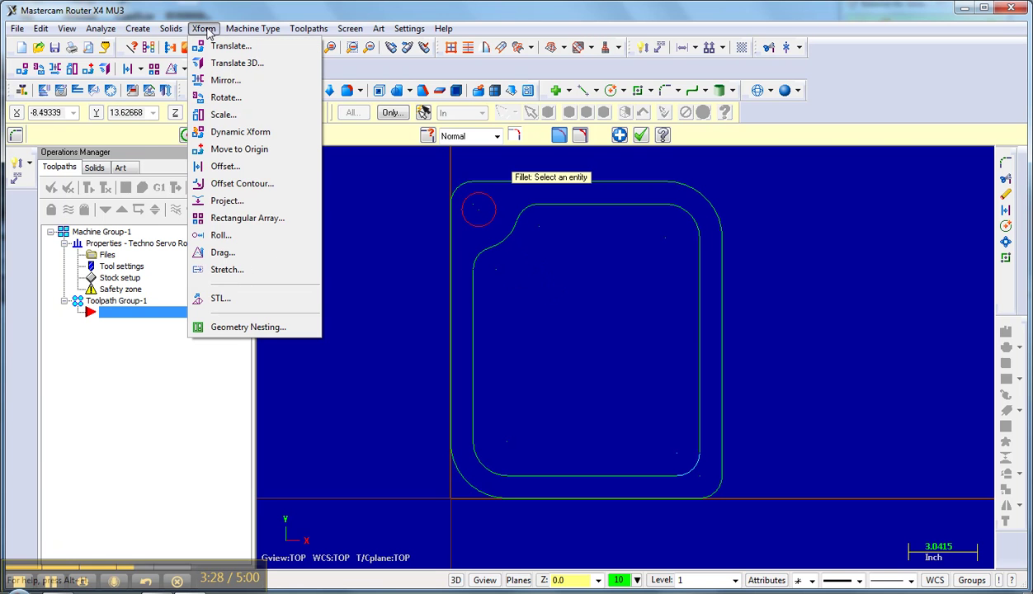
left_click(239, 253)
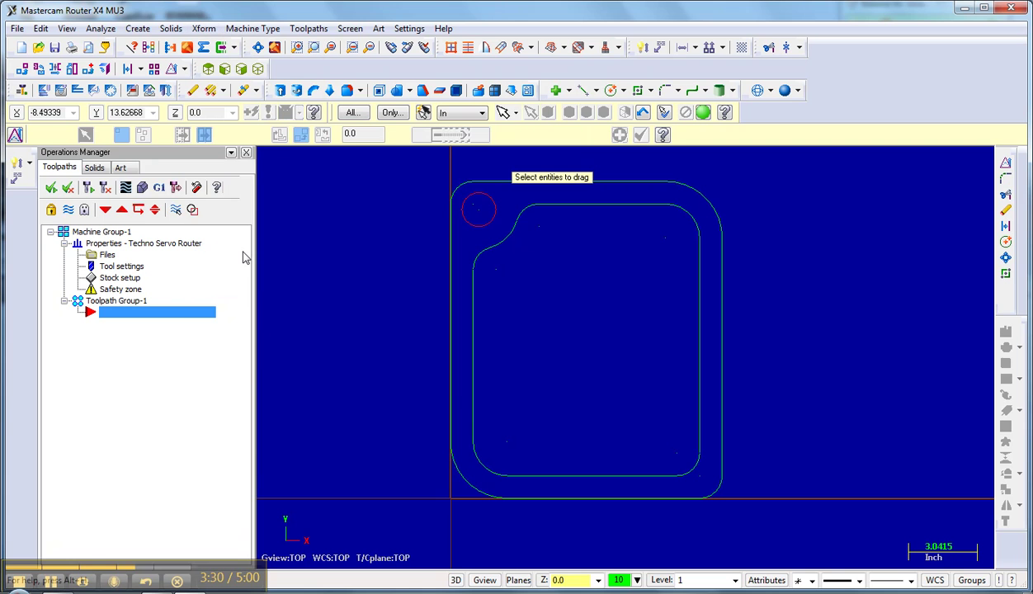
left_click(490, 221)
left_click(701, 114)
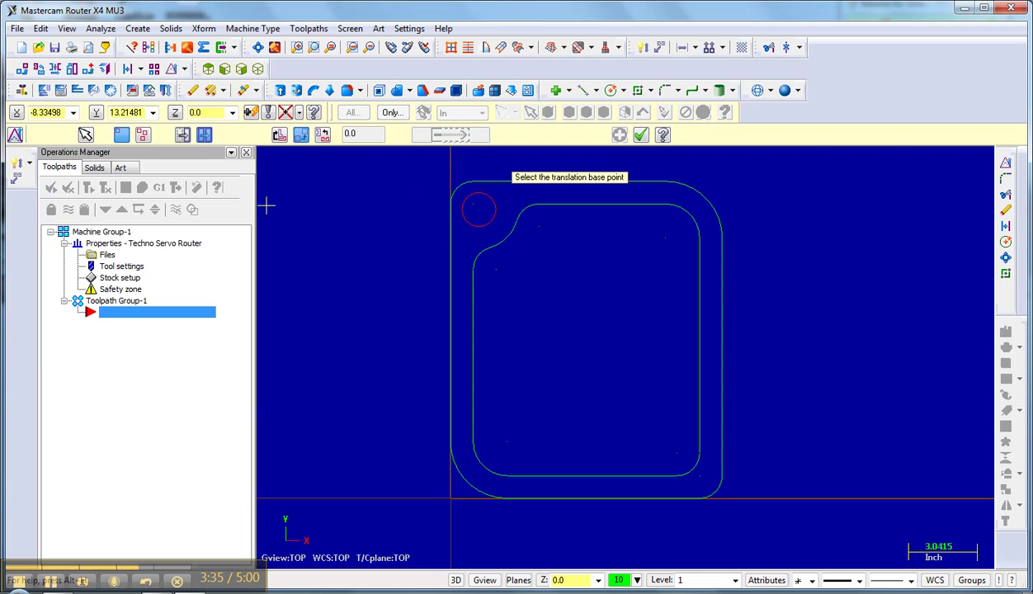
left_click(204, 135)
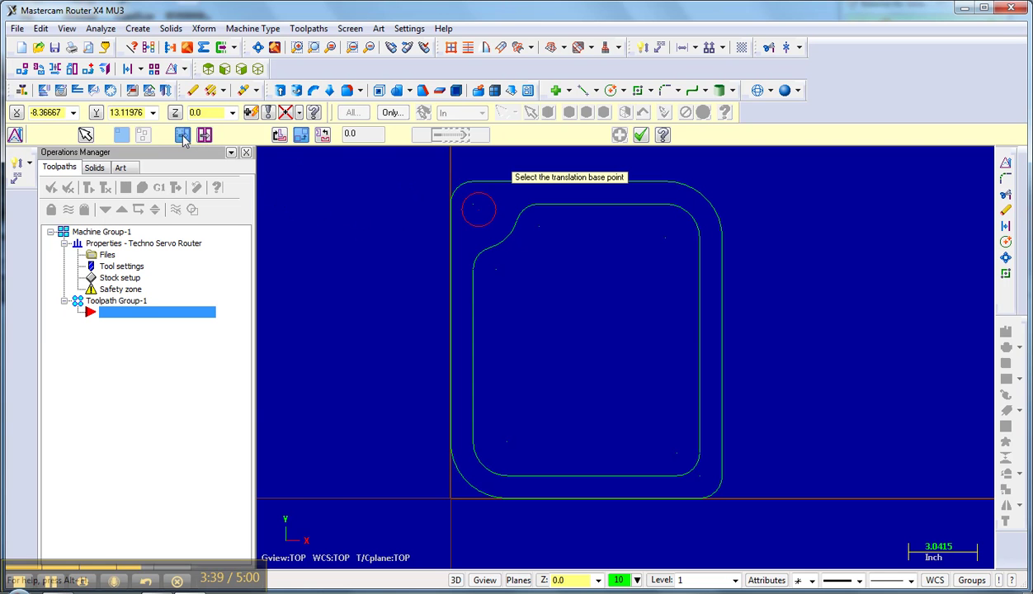
left_click(492, 219)
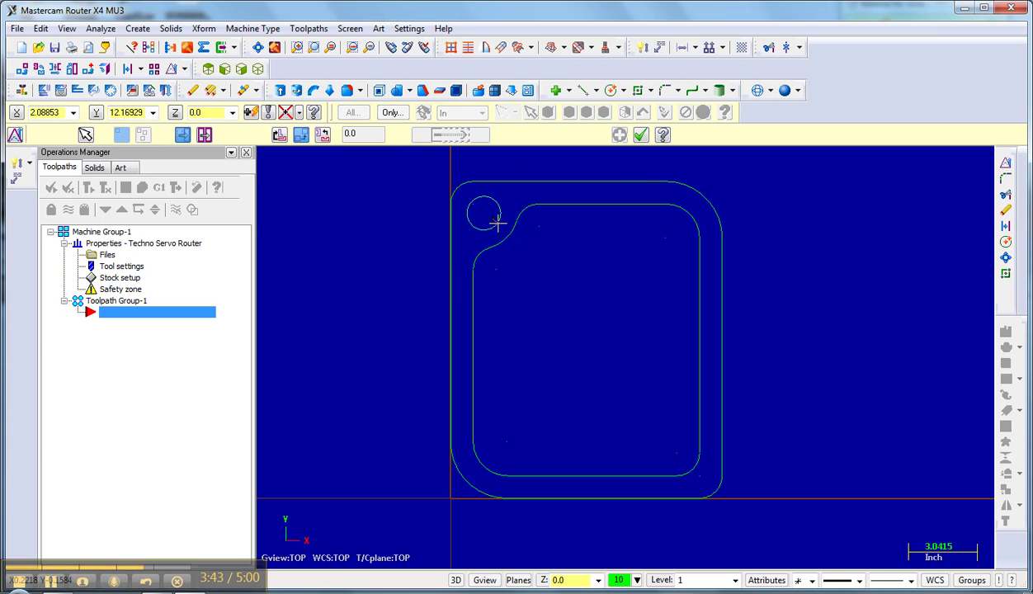
left_click(496, 223)
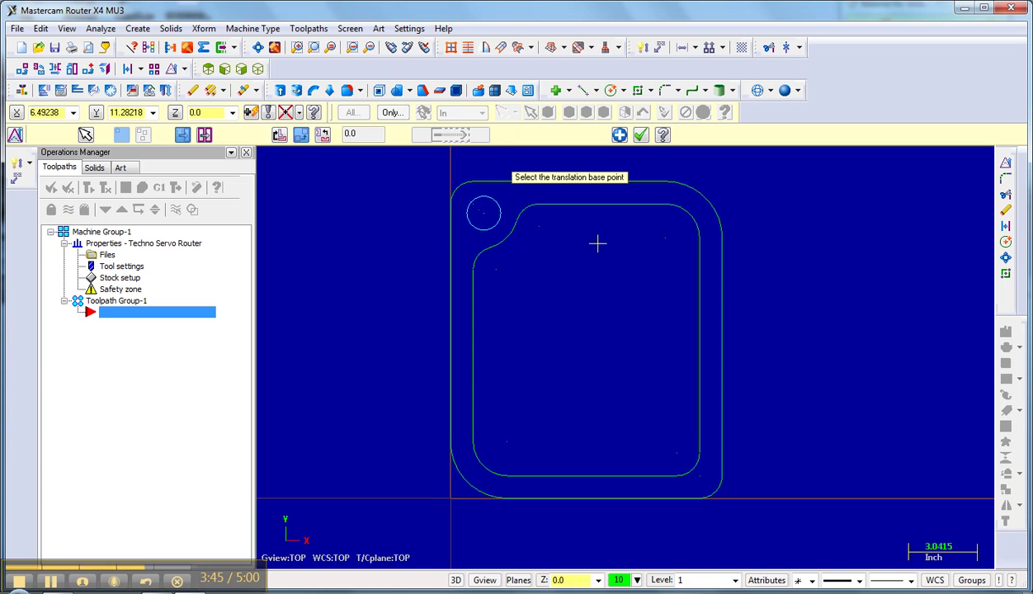
left_click(640, 134)
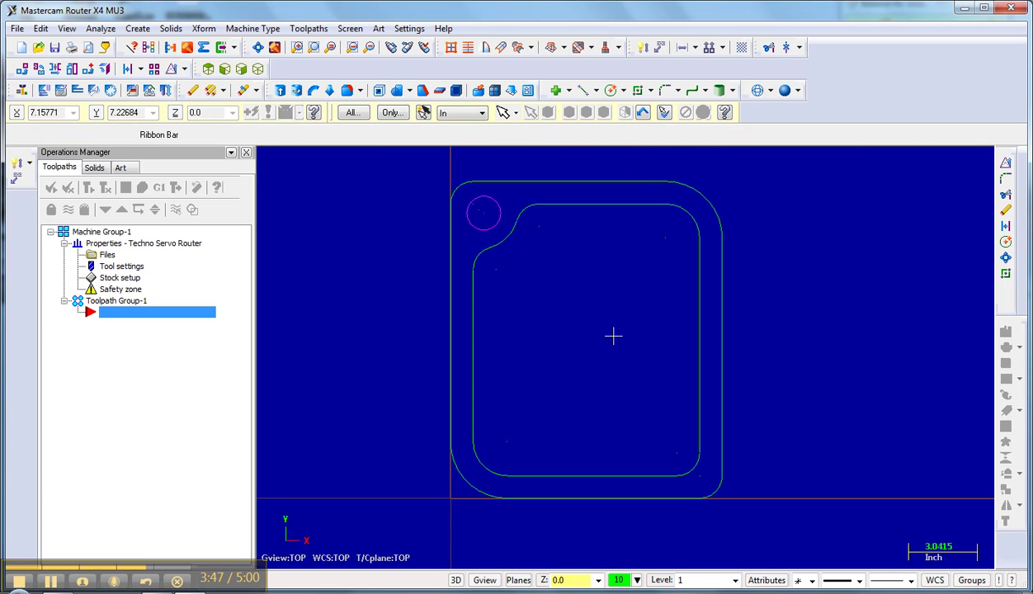